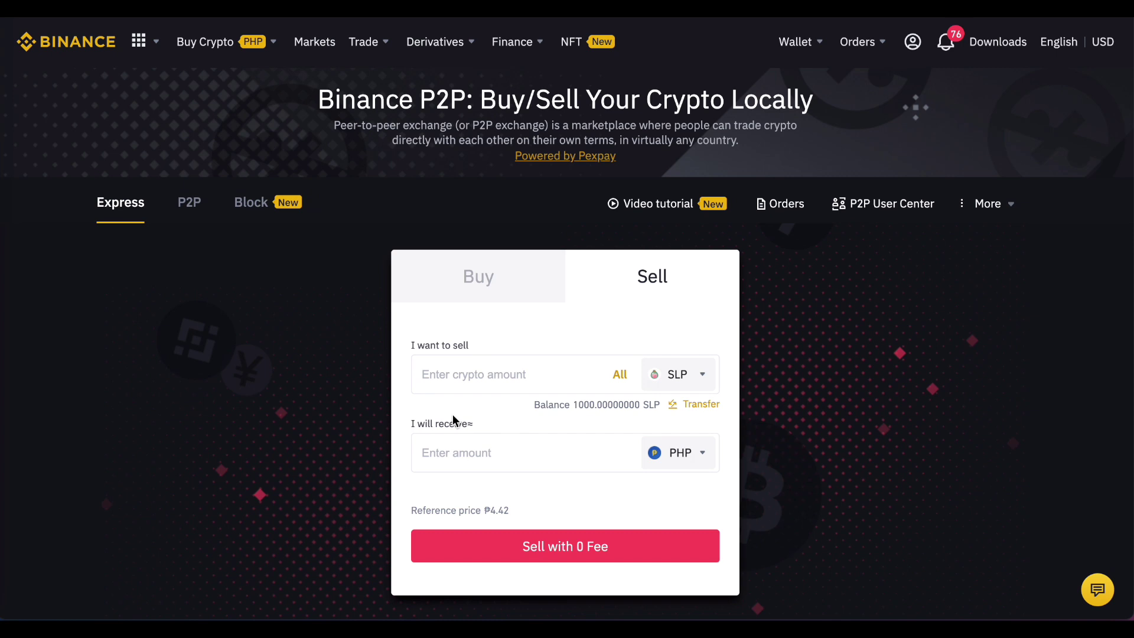
- Request an Express sale of the full 1000 SLP balance for PHP and examine the sale confirmation's payment offer
{"action": "left_click", "coordinate": [475, 375]}
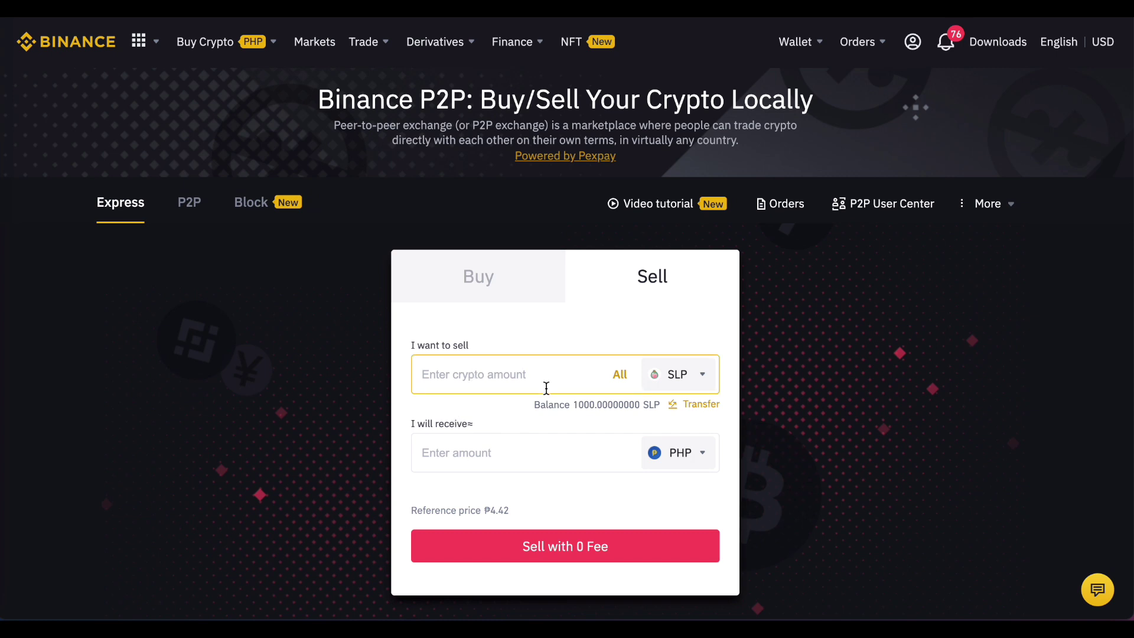
{"action": "left_click", "coordinate": [620, 376]}
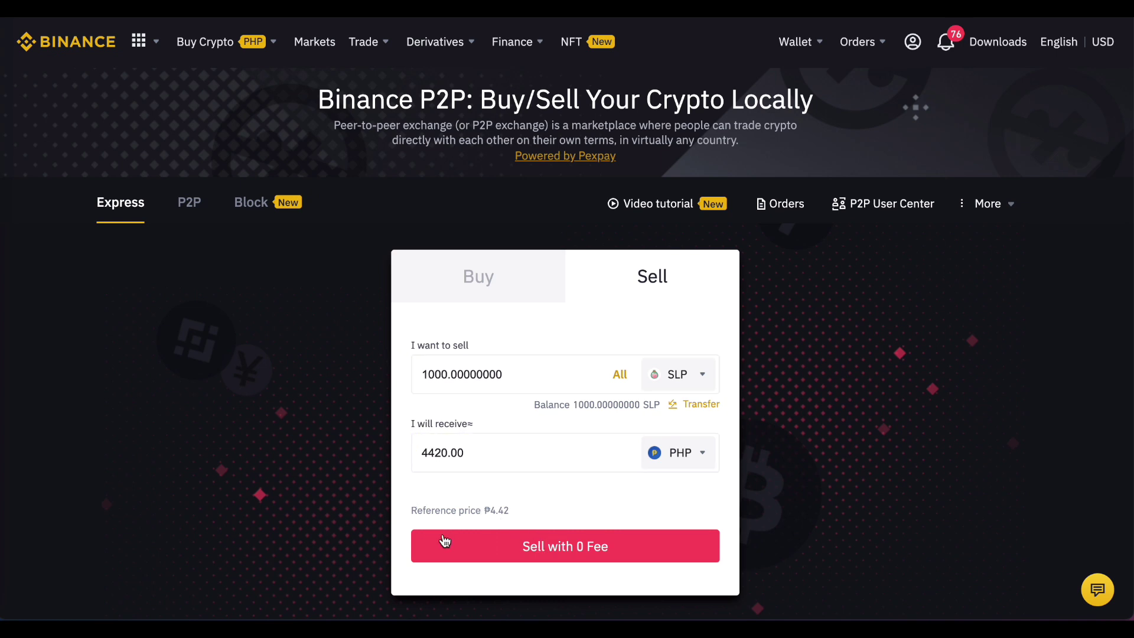
{"action": "left_click", "coordinate": [554, 544]}
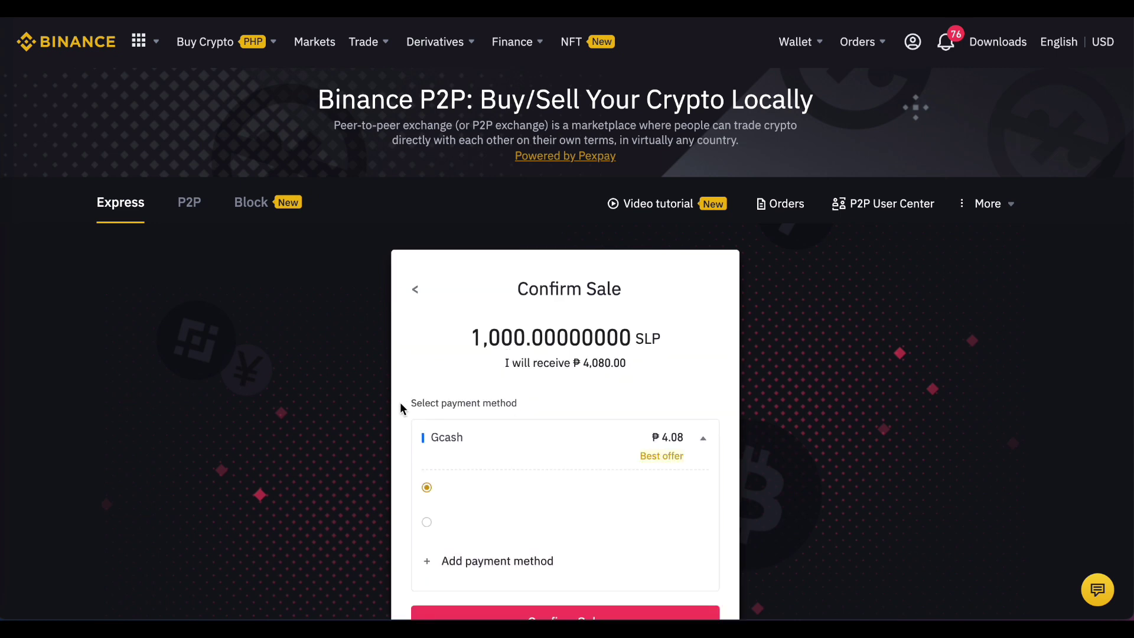
{"action": "scroll", "coordinate": [397, 408], "scroll_direction": "down", "scroll_amount": 2}
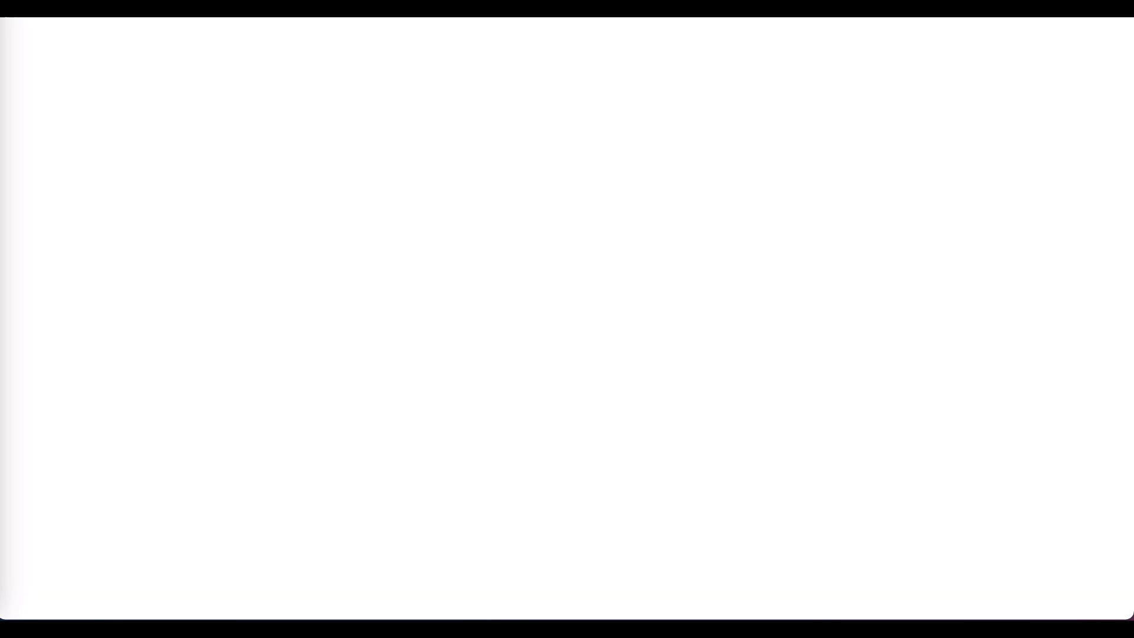
- Switch to the Google Sheets comparison and enter 1000 as the Option 2 SLP amount in C9
{"action": "left_click", "coordinate": [248, 239]}
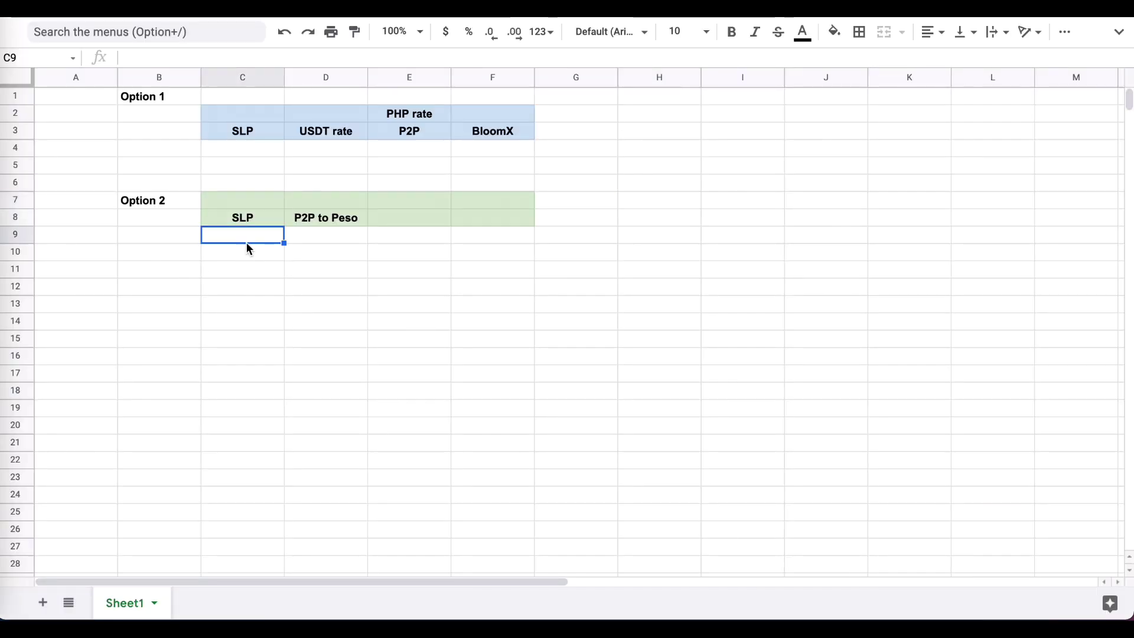
{"action": "type", "text": "1000"}
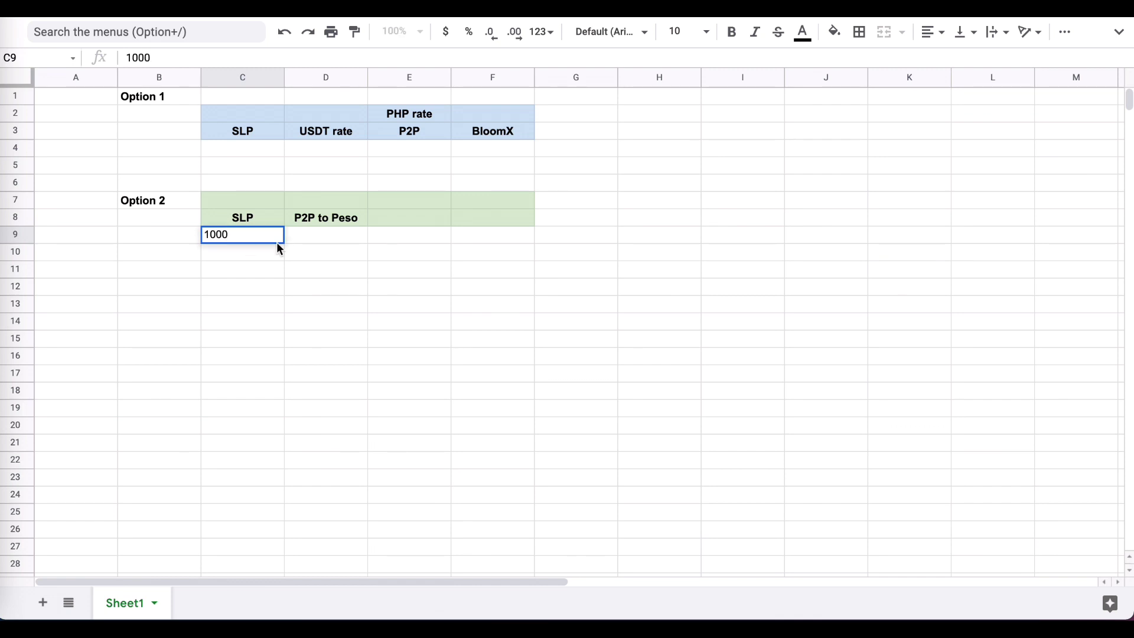
{"action": "left_click", "coordinate": [498, 255]}
- Set the browser page zoom to 150%
{"action": "left_click", "coordinate": [1118, 8]}
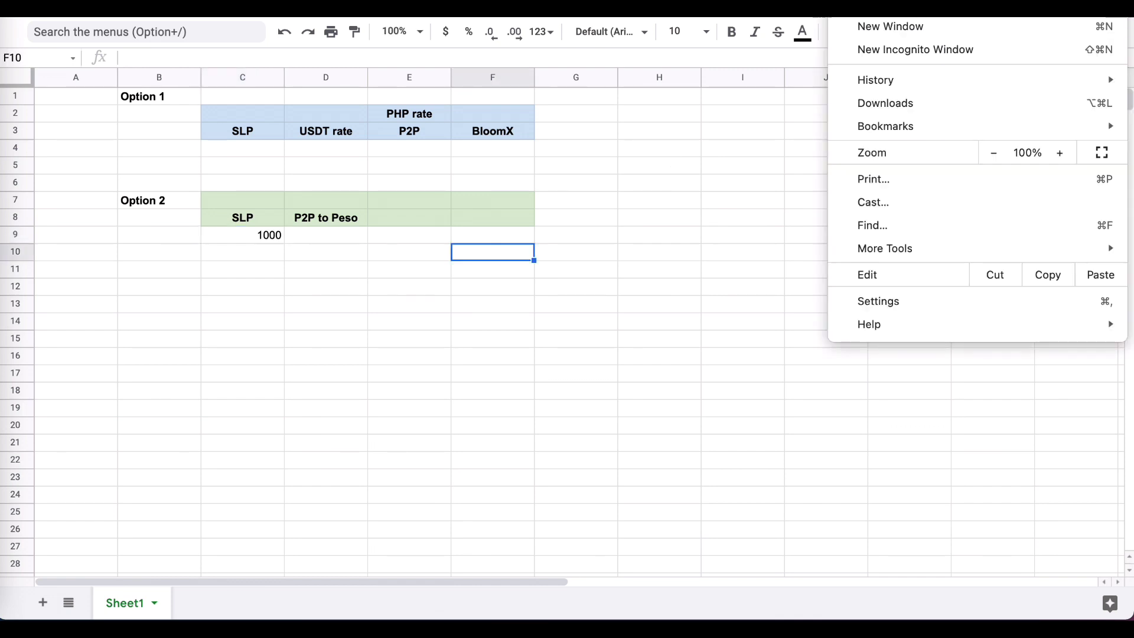
{"action": "left_click", "coordinate": [1060, 153]}
{"action": "left_click", "coordinate": [1060, 153]}
{"action": "left_click", "coordinate": [1060, 153]}
{"action": "left_click", "coordinate": [681, 399]}
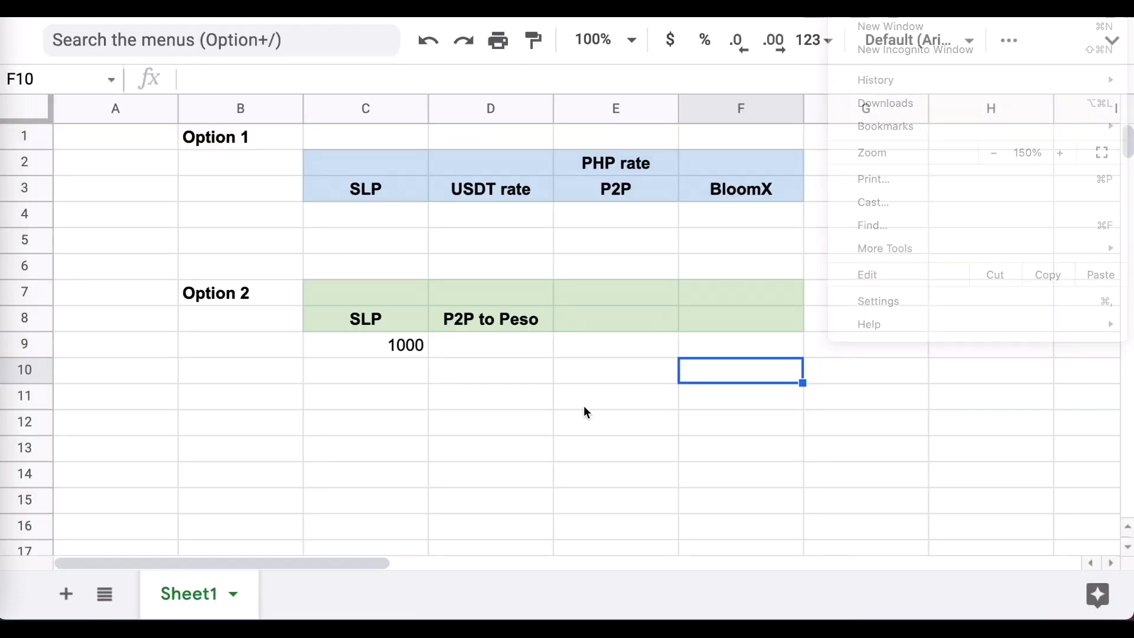
- Add the heading "Estimate" in D7, above the Option 2 "P2P to Peso" heading
{"action": "left_click", "coordinate": [466, 347]}
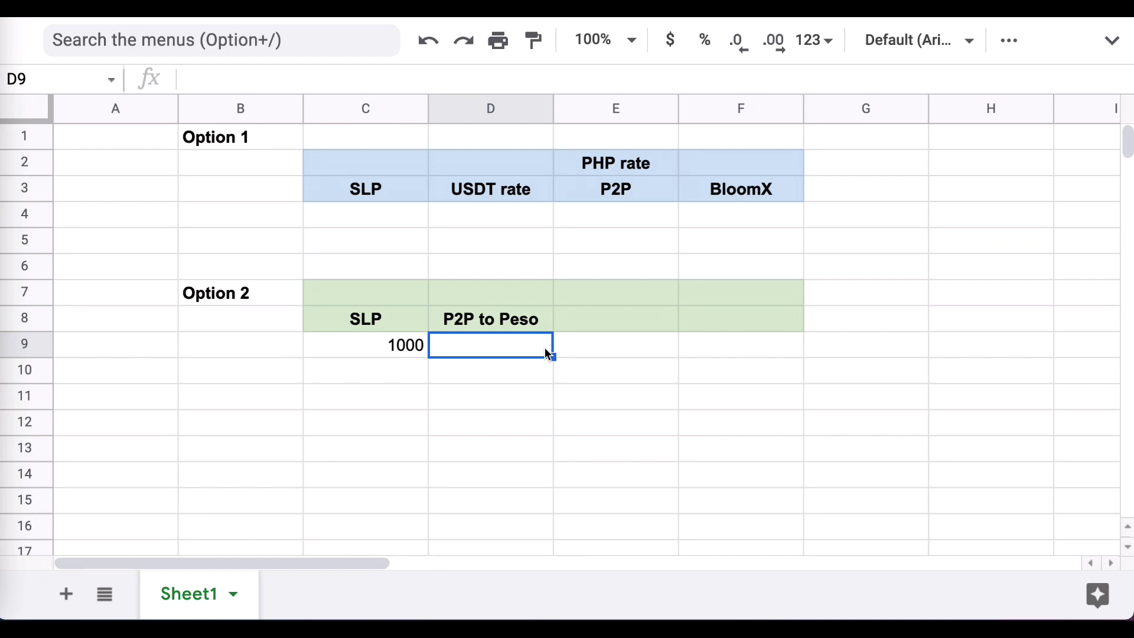
{"action": "key", "text": "Up"}
{"action": "key", "text": "Up"}
{"action": "type", "text": "Estimate"}
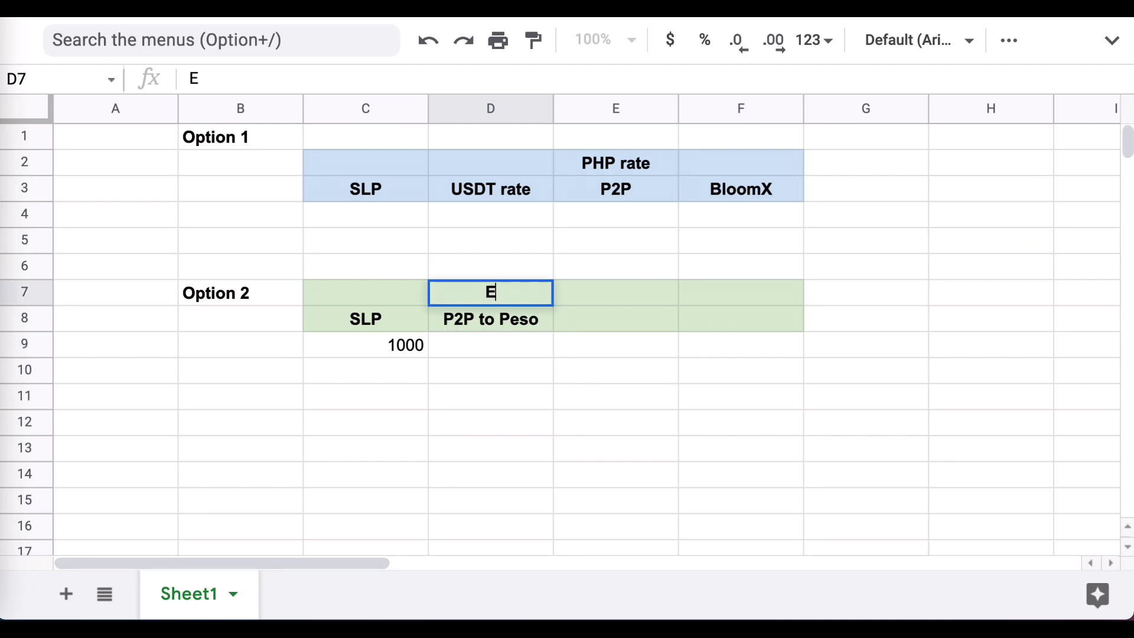
{"action": "left_click", "coordinate": [616, 319]}
{"action": "type", "text": "A"}
{"action": "left_click", "coordinate": [616, 292]}
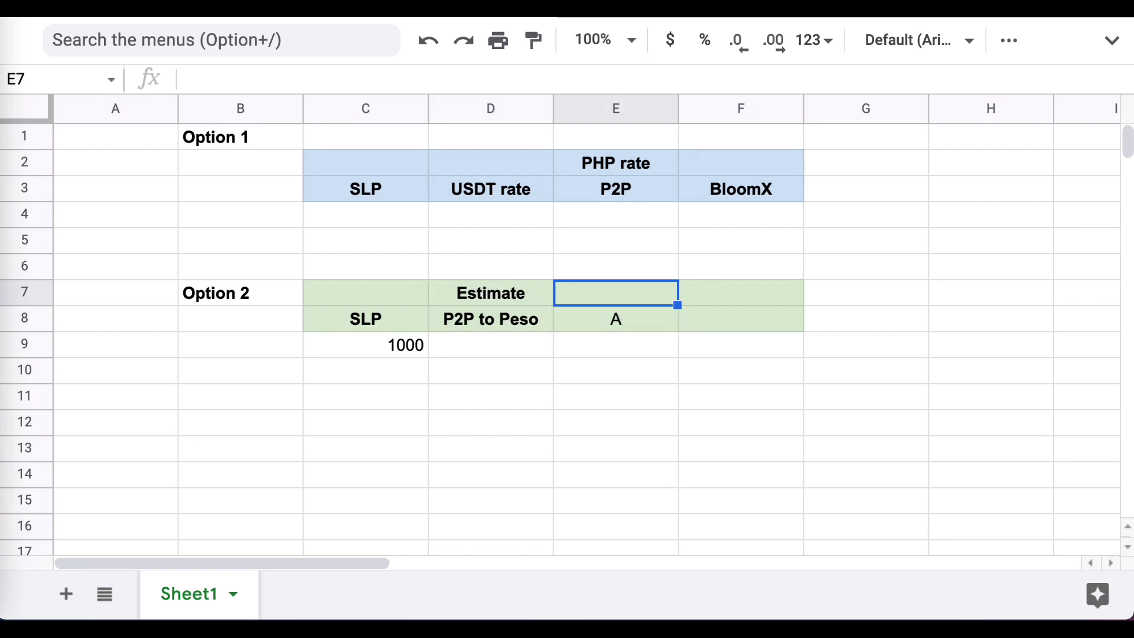
- Copy the "P2P to Peso" heading from D8 into E8
{"action": "left_click", "coordinate": [491, 293]}
{"action": "left_click", "coordinate": [491, 319]}
{"action": "key", "text": "super+c"}
{"action": "left_click", "coordinate": [616, 318]}
{"action": "key", "text": "super+v"}
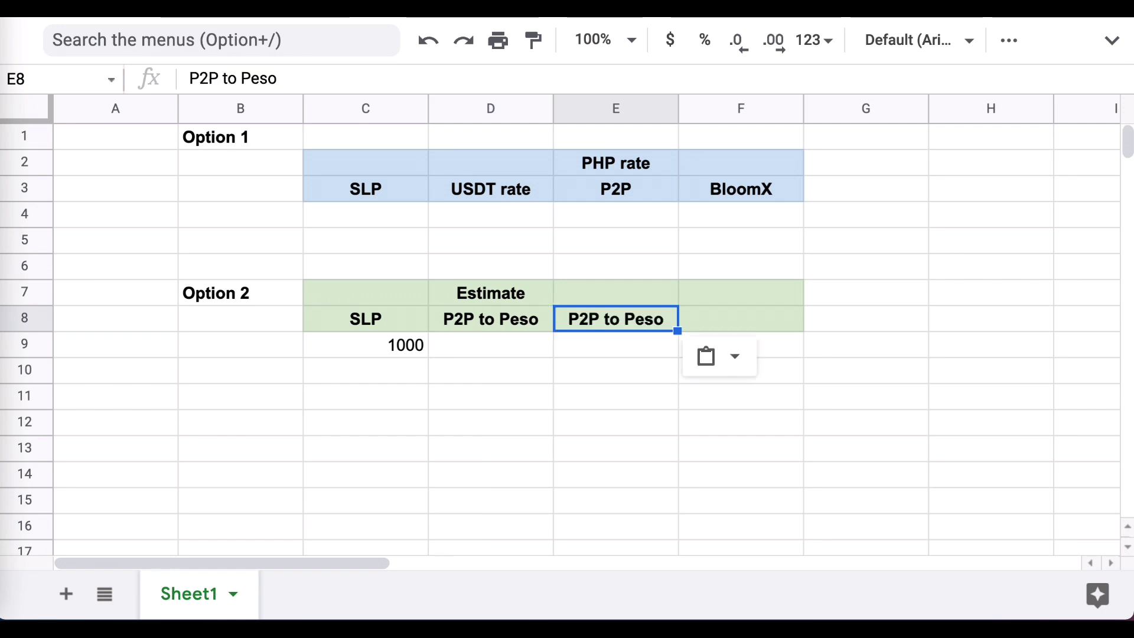
- Add the heading "Actual" in E7 and make it bold
{"action": "left_click", "coordinate": [616, 293]}
{"action": "type", "text": "Actual"}
{"action": "key", "text": "Return"}
{"action": "left_click", "coordinate": [616, 293]}
{"action": "key", "text": "super+b"}
- Enter 4.42 as the estimated P2P to Peso rate in D9
{"action": "left_click", "coordinate": [616, 345]}
{"action": "left_click", "coordinate": [491, 345]}
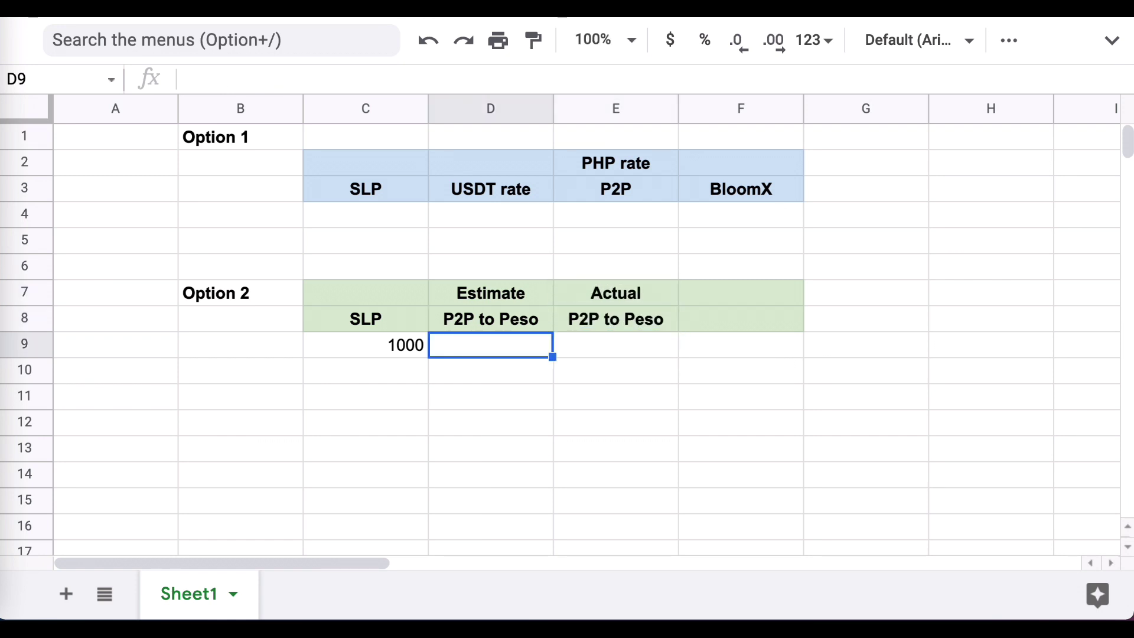
{"action": "type", "text": "4.42"}
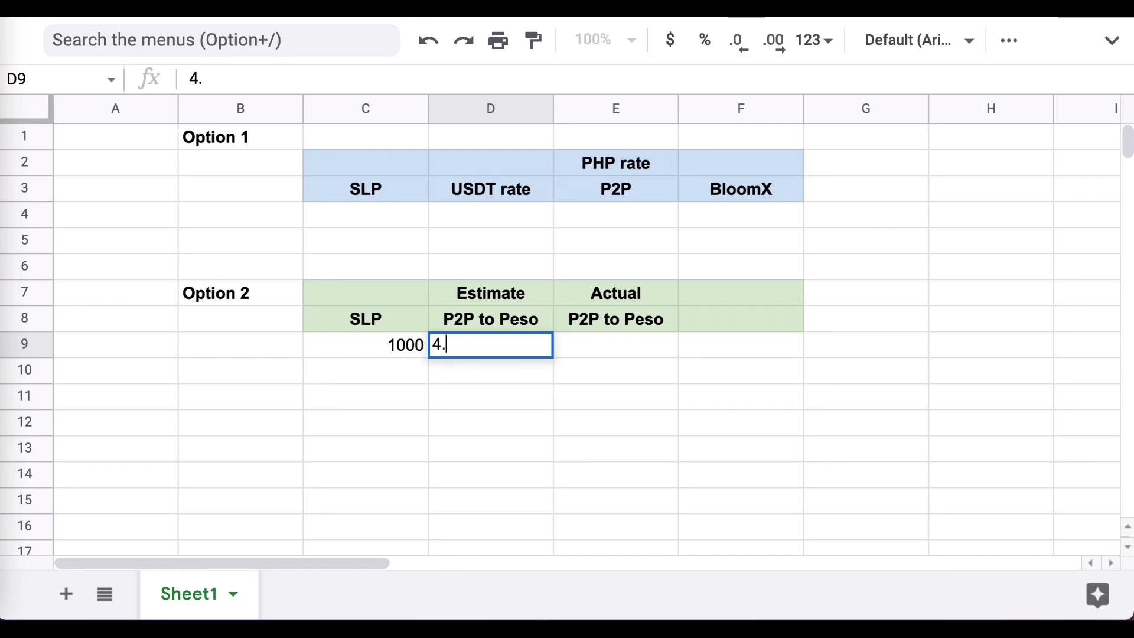
{"action": "key", "text": "Return"}
{"action": "left_click", "coordinate": [491, 345]}
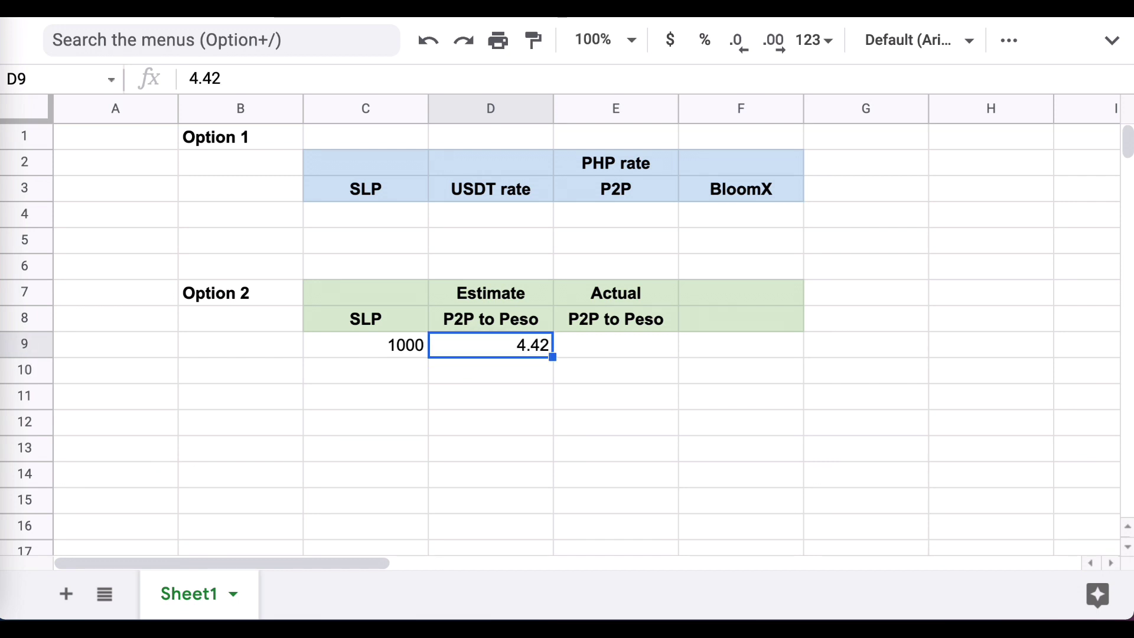
- Enter 4.08 as the actual P2P to Peso rate in E9
{"action": "left_click", "coordinate": [617, 345]}
{"action": "type", "text": "4"}
{"action": "type", "text": ".03"}
{"action": "key", "text": "Return"}
{"action": "left_click", "coordinate": [616, 345]}
{"action": "key", "text": "Return"}
{"action": "key", "text": "BackSpace"}
{"action": "key", "text": "BackSpace"}
{"action": "key", "text": "BackSpace"}
{"action": "type", "text": ".08"}
{"action": "key", "text": "Return"}
- Calculate the estimated peso proceeds in D10 by multiplying the SLP amount in C9 by the rate in D9
{"action": "left_click", "coordinate": [366, 370]}
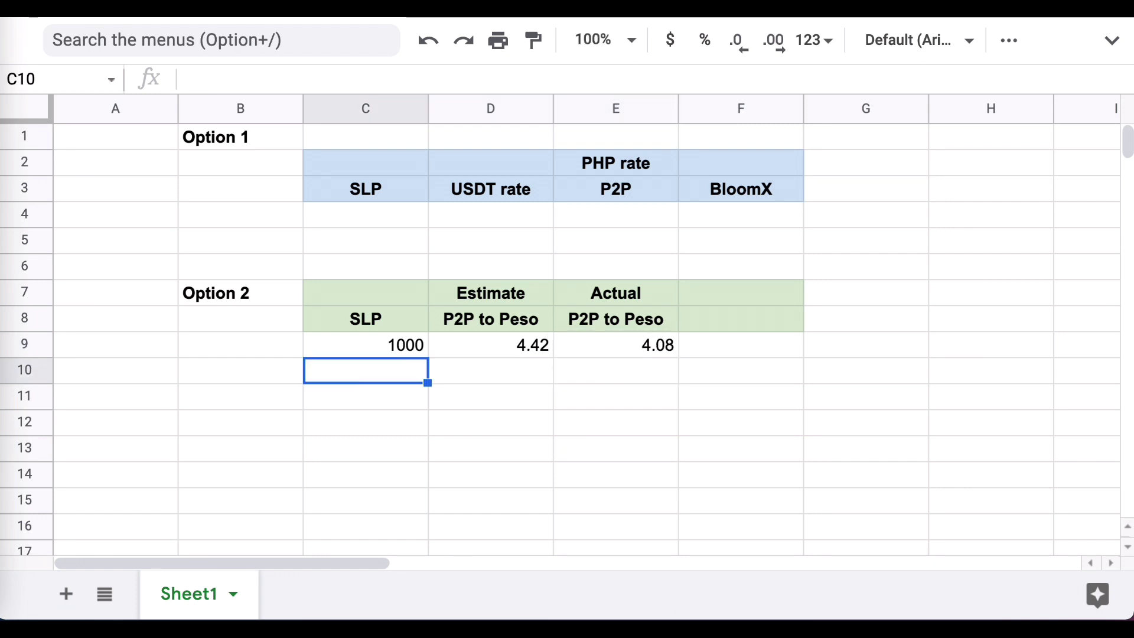
{"action": "left_click", "coordinate": [491, 370]}
{"action": "type", "text": "="}
{"action": "key", "text": "Up"}
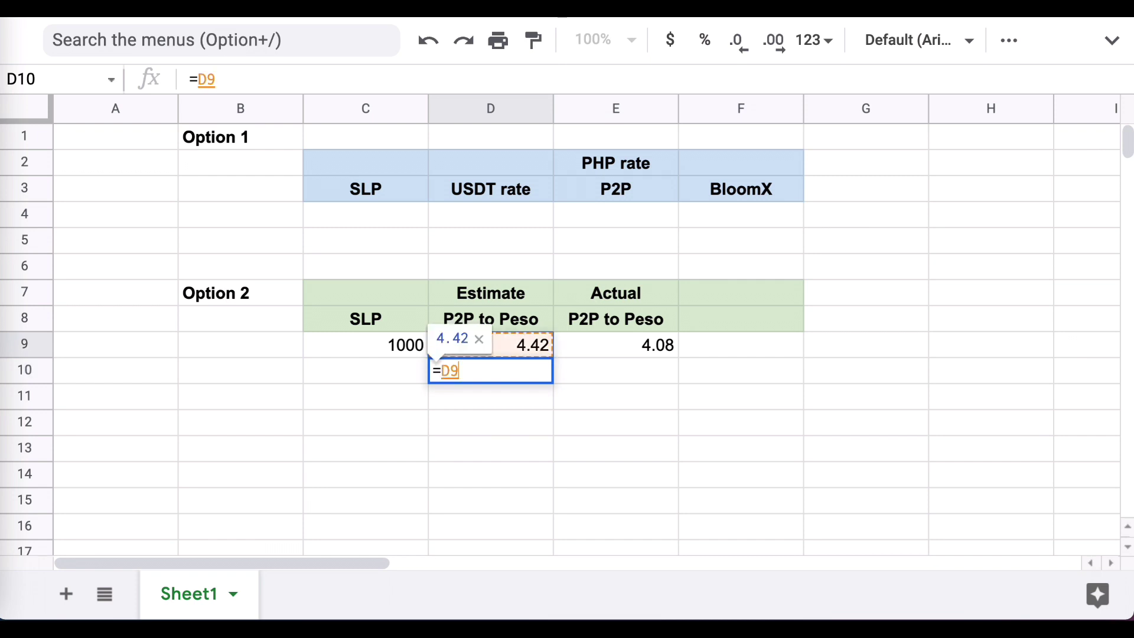
{"action": "key", "text": "Left"}
{"action": "type", "text": "*"}
{"action": "key", "text": "Up"}
{"action": "key", "text": "Return"}
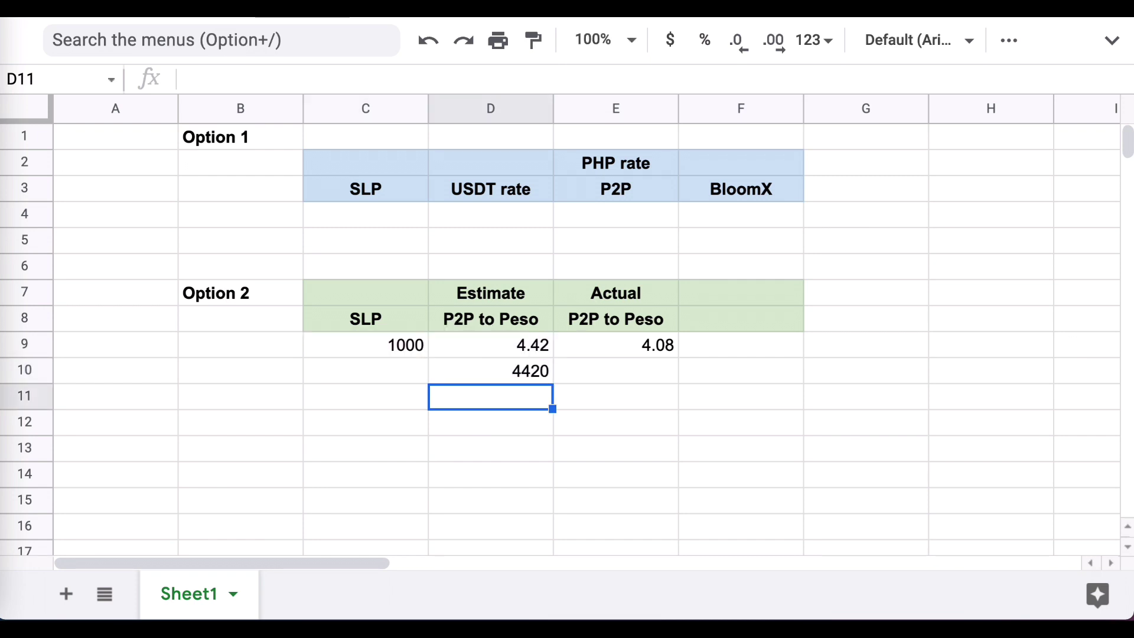
- Calculate the actual peso proceeds in E10 with the formula =E9*C9
{"action": "left_click", "coordinate": [491, 370]}
{"action": "left_click", "coordinate": [616, 370]}
{"action": "type", "text": "="}
{"action": "key", "text": "Up"}
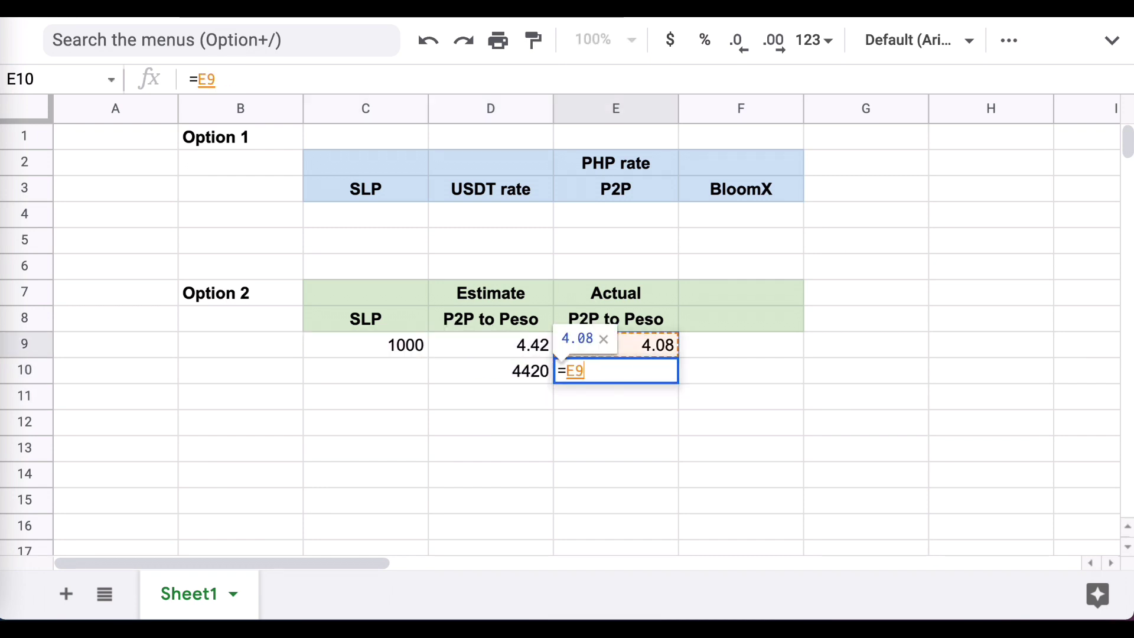
{"action": "type", "text": "*"}
{"action": "key", "text": "Up"}
{"action": "key", "text": "Left"}
{"action": "key", "text": "Left"}
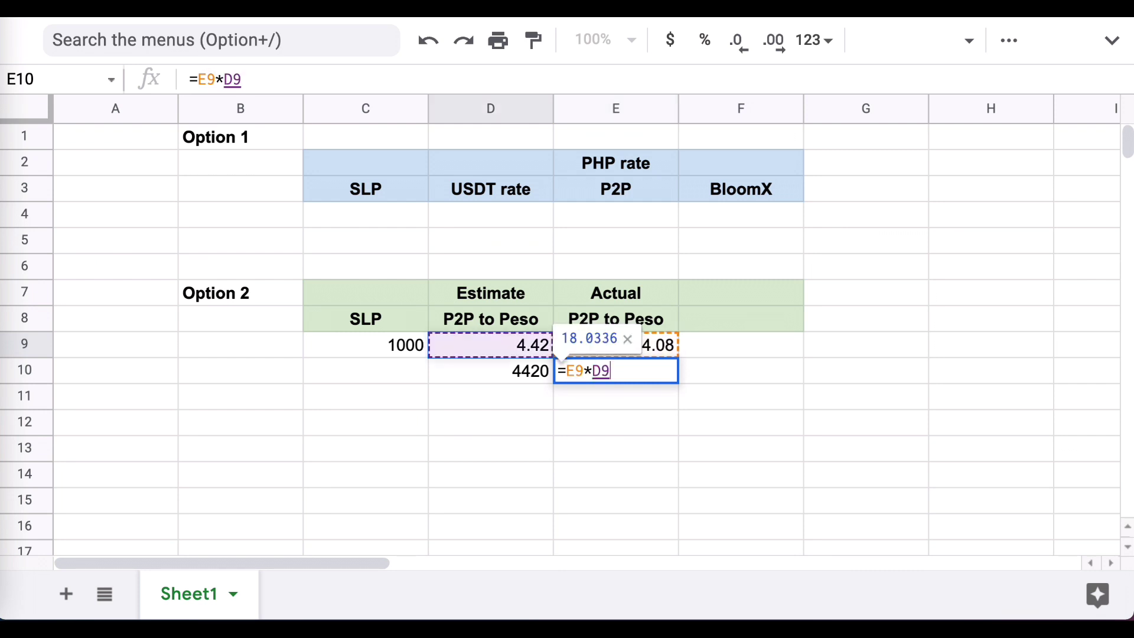
{"action": "key", "text": "Return"}
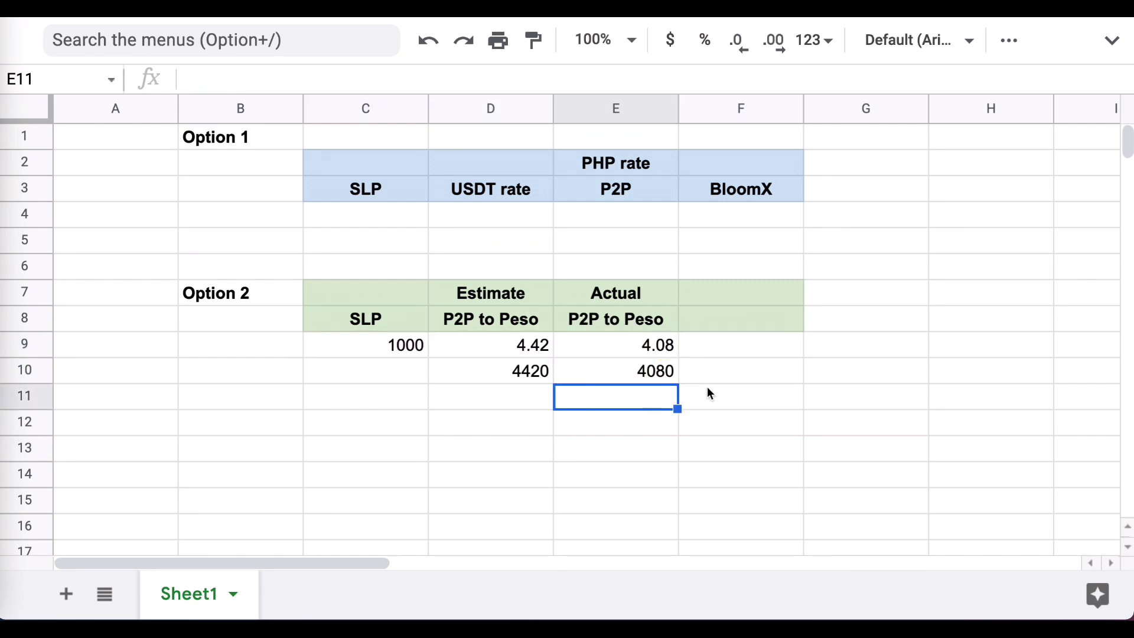
- Calculate the difference between estimated and actual proceeds in F10 by subtracting E10 from D10
{"action": "left_click", "coordinate": [725, 372]}
{"action": "type", "text": "="}
{"action": "key", "text": "Left"}
{"action": "key", "text": "Left"}
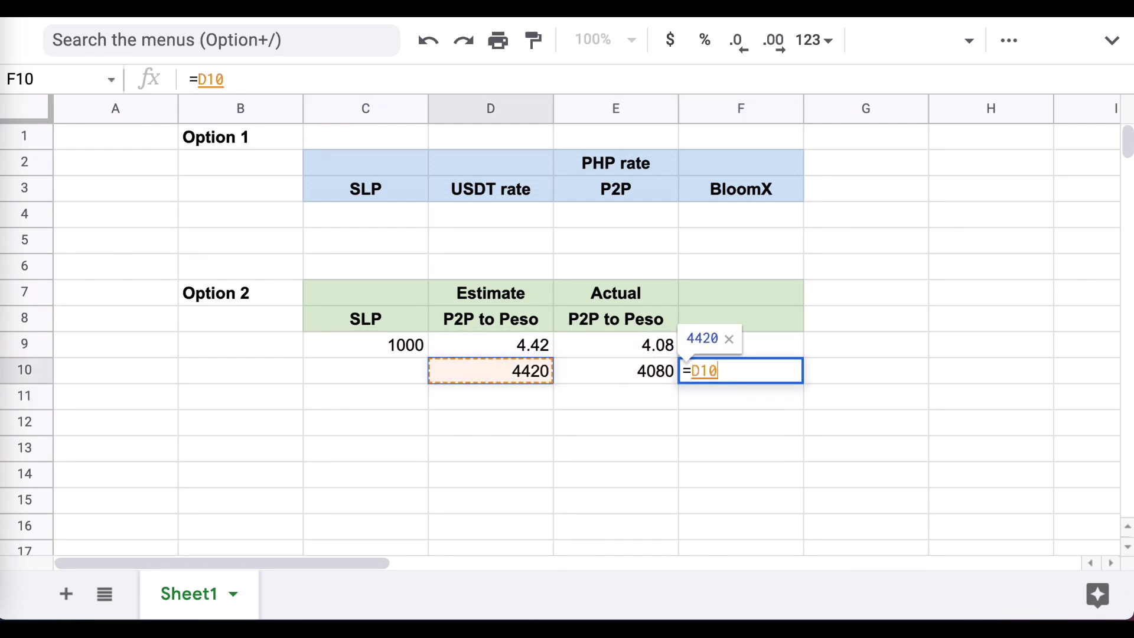
{"action": "type", "text": "-"}
{"action": "key", "text": "Left"}
{"action": "key", "text": "Return"}
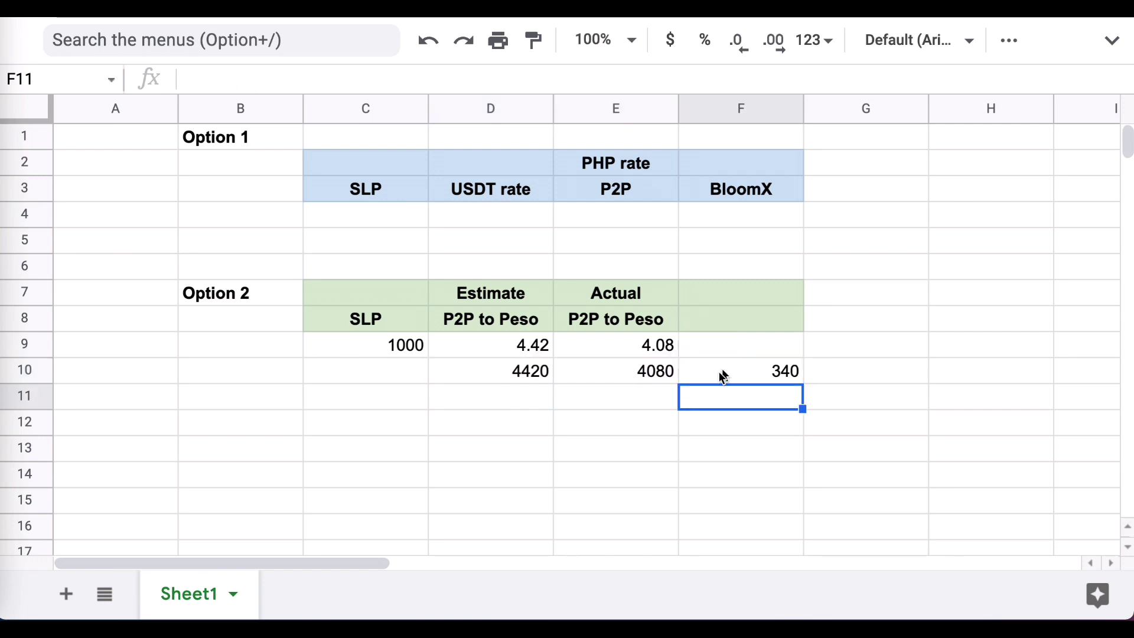
{"action": "left_click", "coordinate": [642, 371]}
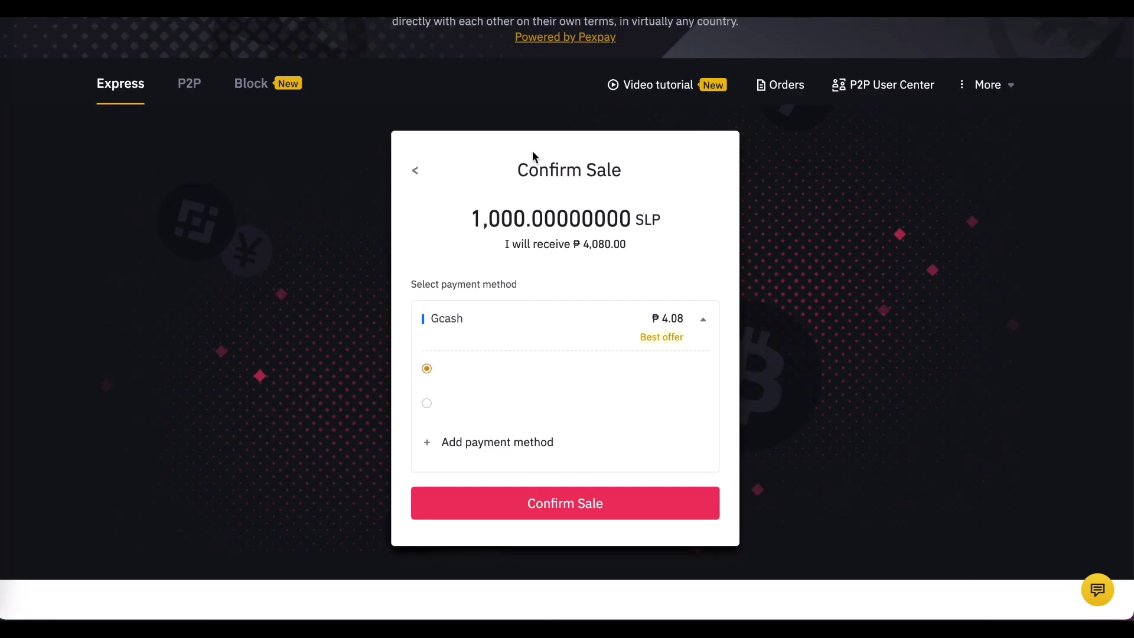
- Switch back to Binance, leave the pending sale confirmation and open the Advanced trading view
{"action": "left_click", "coordinate": [418, 174]}
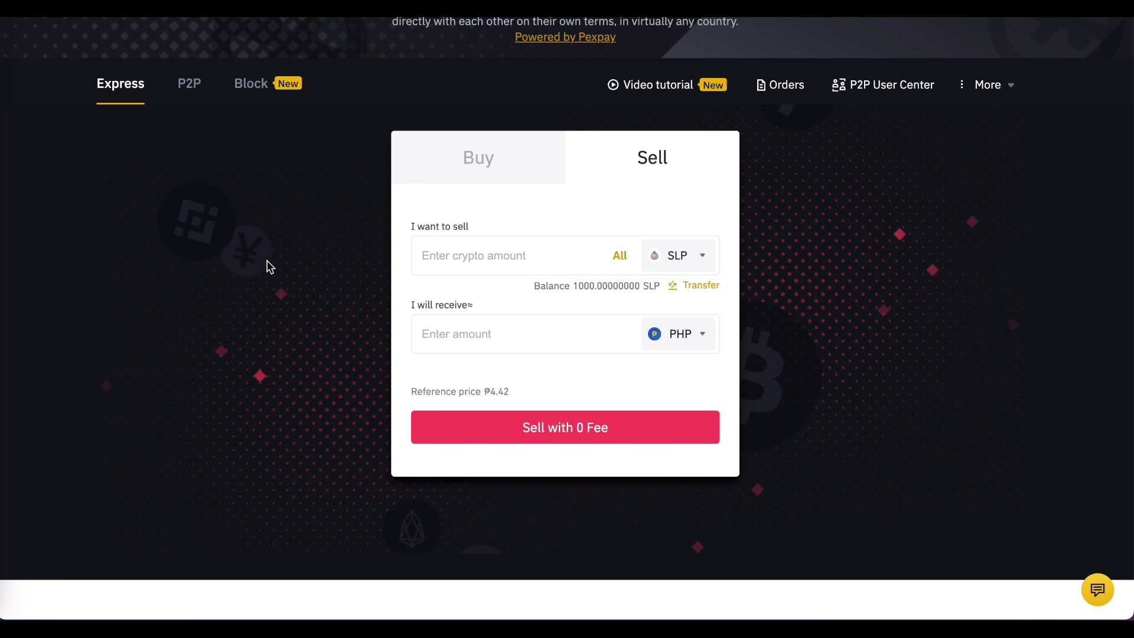
{"action": "left_click", "coordinate": [190, 86]}
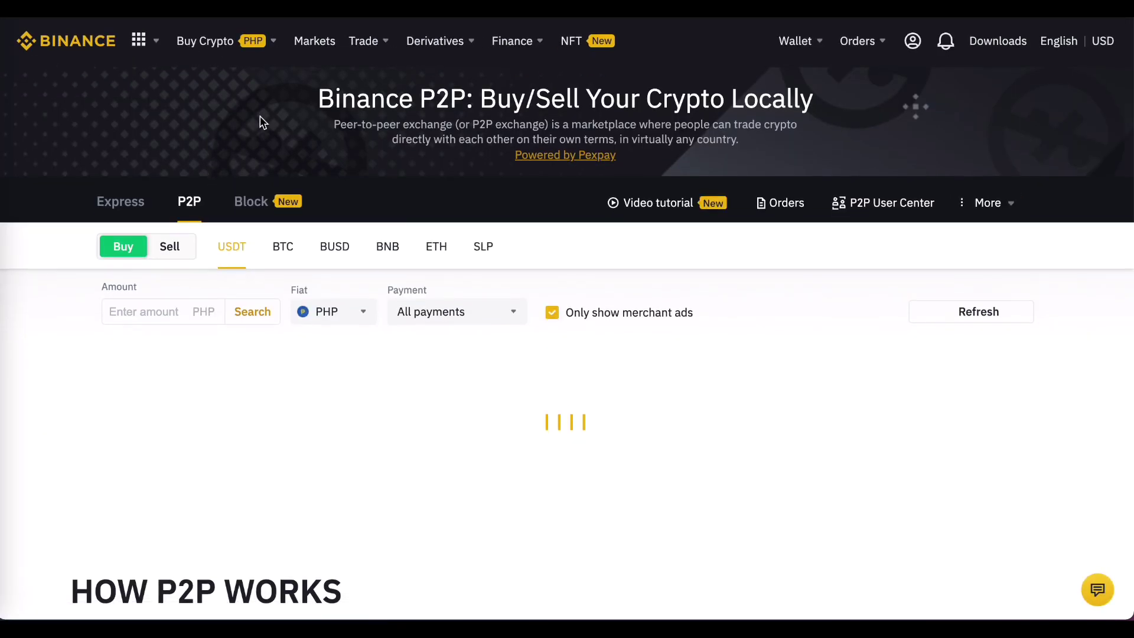
{"action": "left_click", "coordinate": [315, 42]}
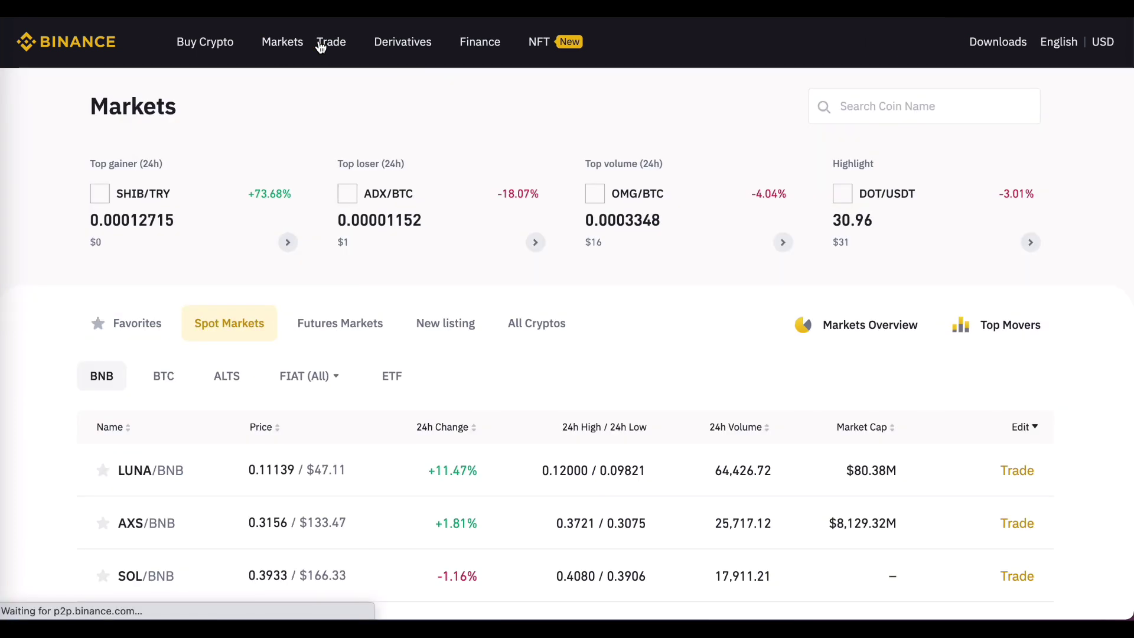
{"action": "mouse_move", "coordinate": [364, 42]}
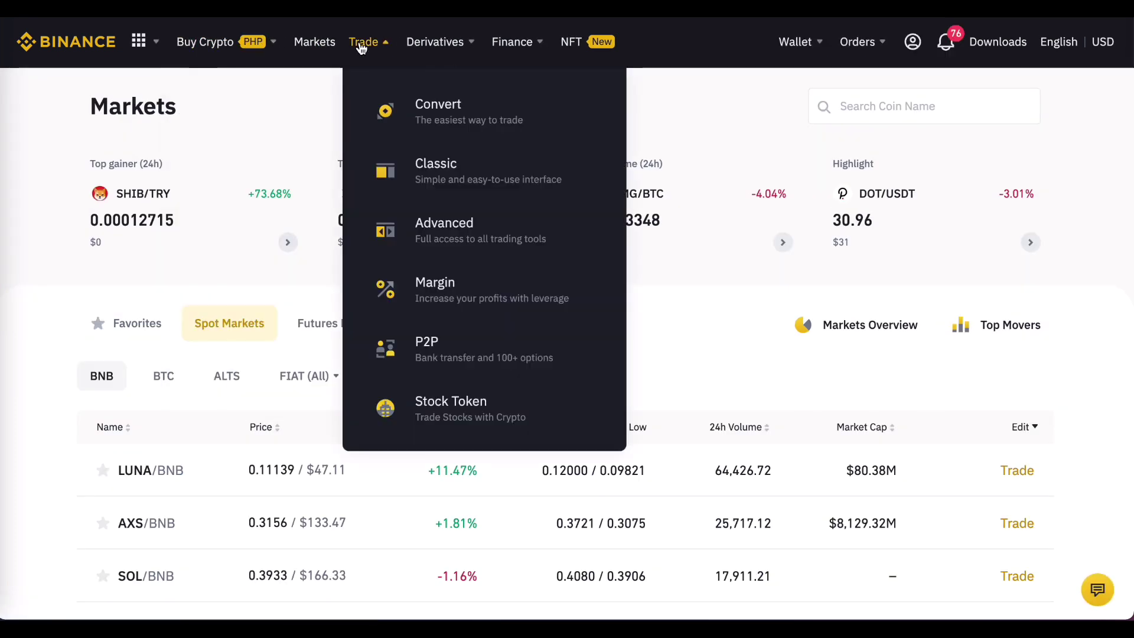
{"action": "left_click", "coordinate": [446, 246]}
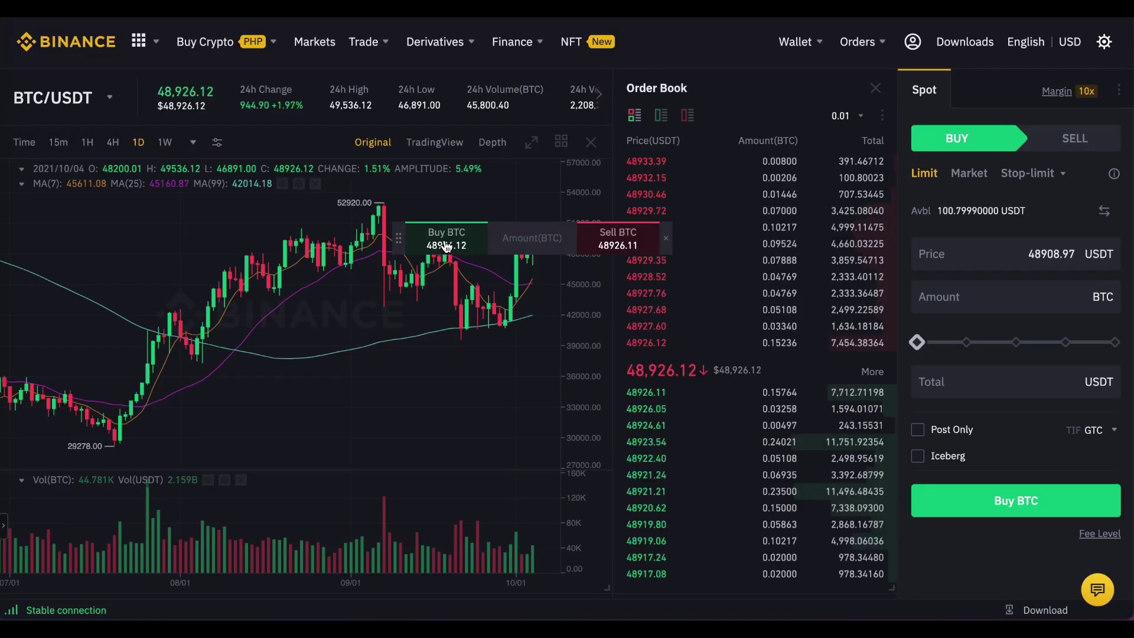
- Find the SLP/USDT pair by searching "slp", and set its spot order form to a market sell
{"action": "mouse_move", "coordinate": [53, 98]}
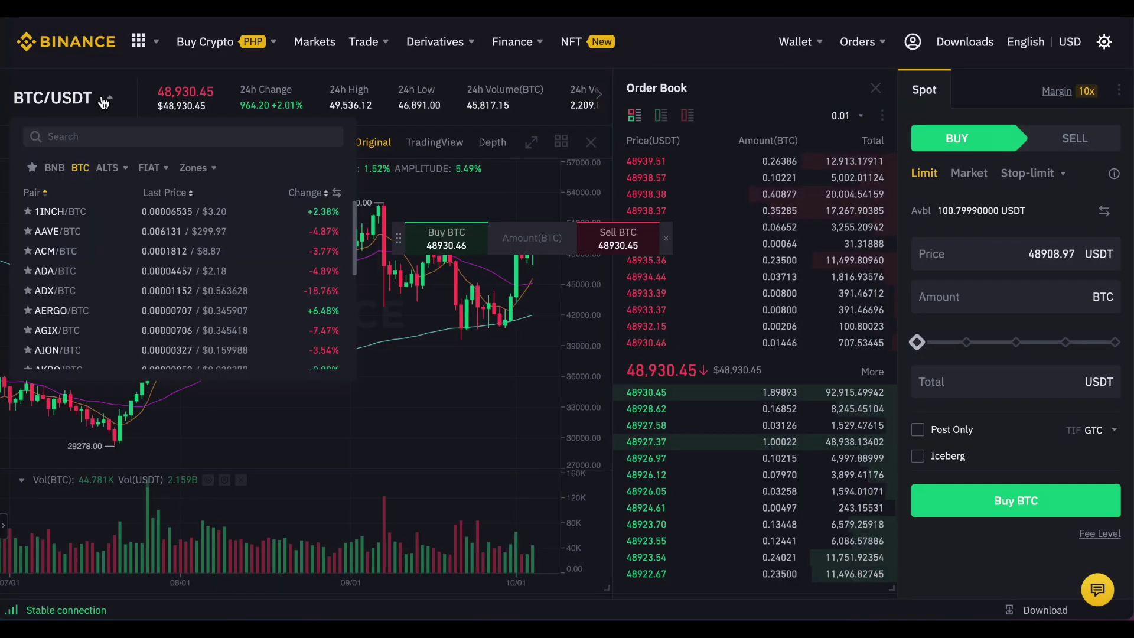
{"action": "left_click", "coordinate": [58, 135]}
{"action": "type", "text": "slp"}
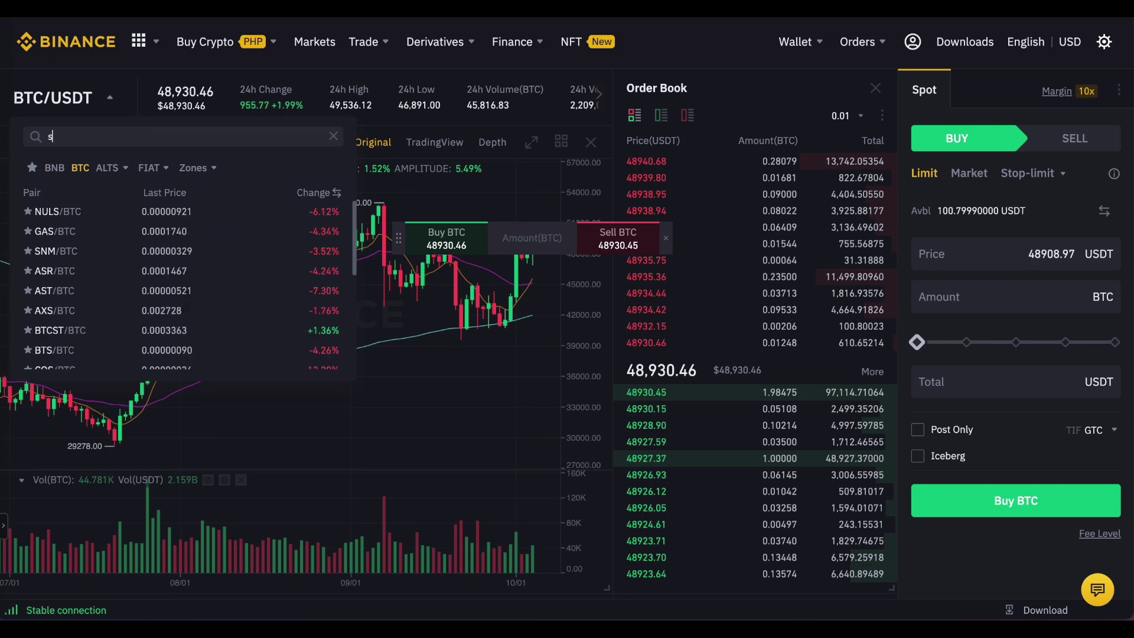
{"action": "left_click", "coordinate": [73, 215]}
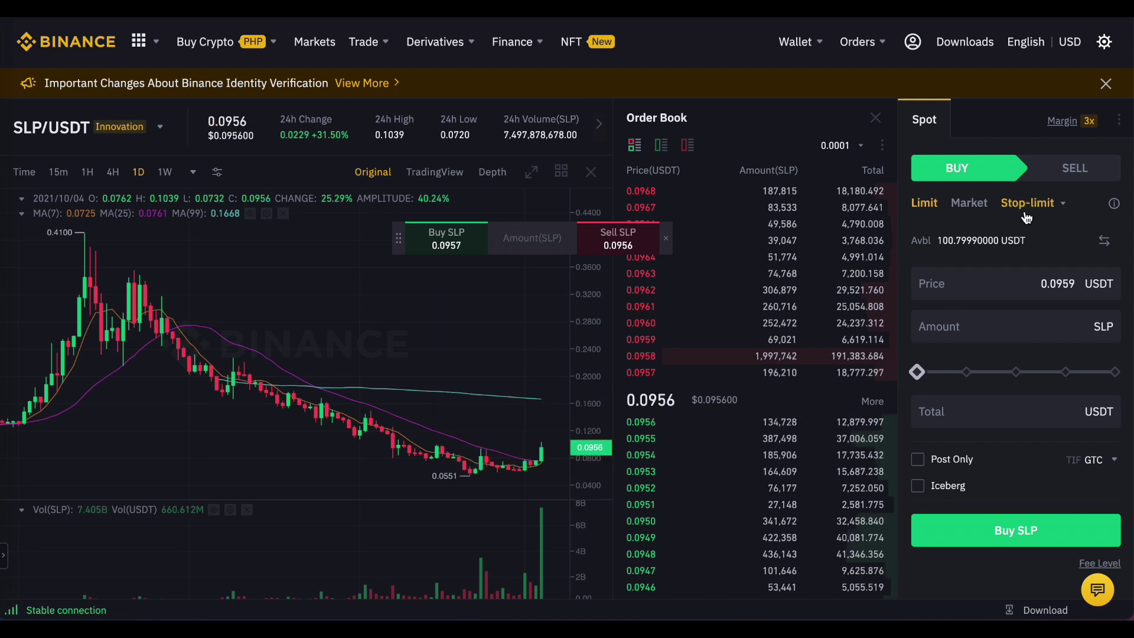
{"action": "left_click", "coordinate": [969, 203]}
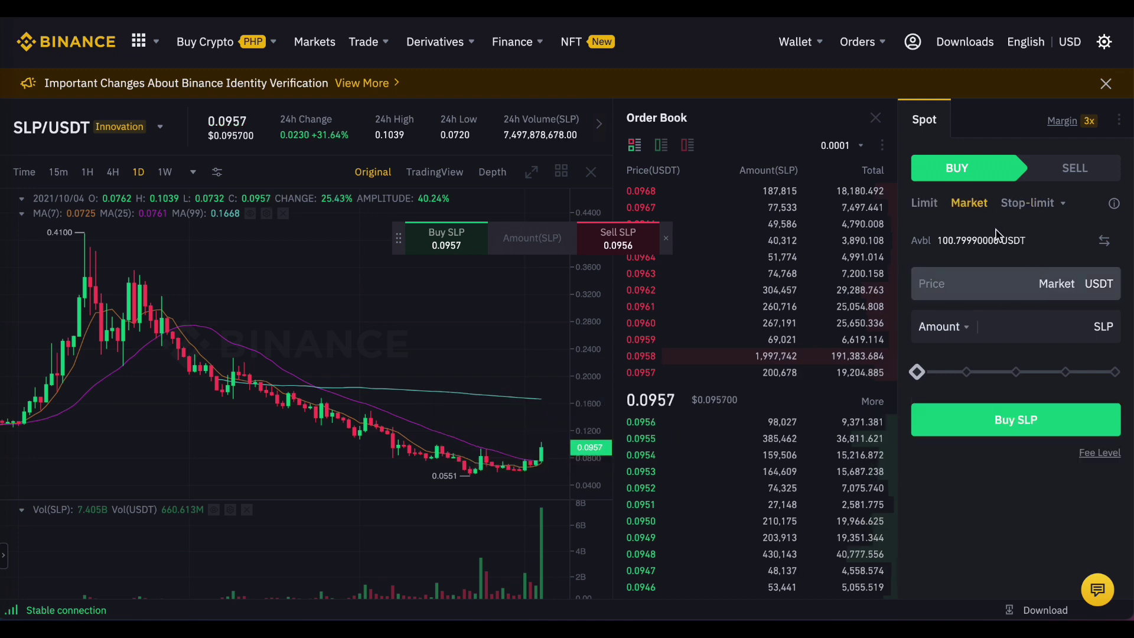
{"action": "left_click", "coordinate": [1072, 172]}
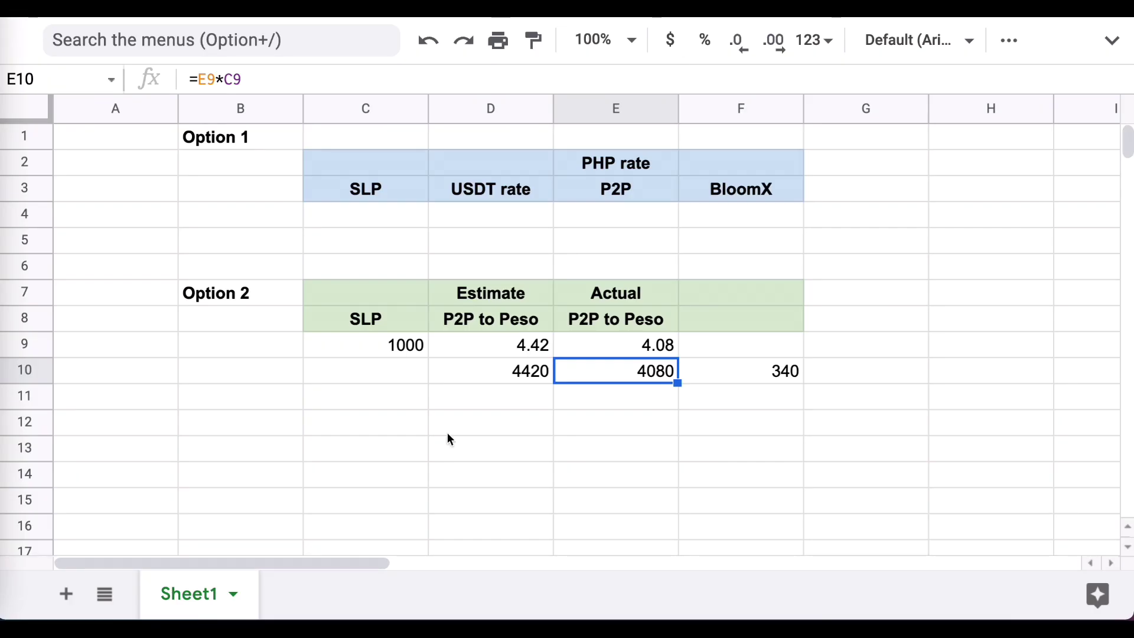
- Enter the USDT rate 0.0953 in D4 and the SLP amount 1000 in C4 of the Option 1 table
{"action": "left_click", "coordinate": [467, 213]}
{"action": "type", "text": "."}
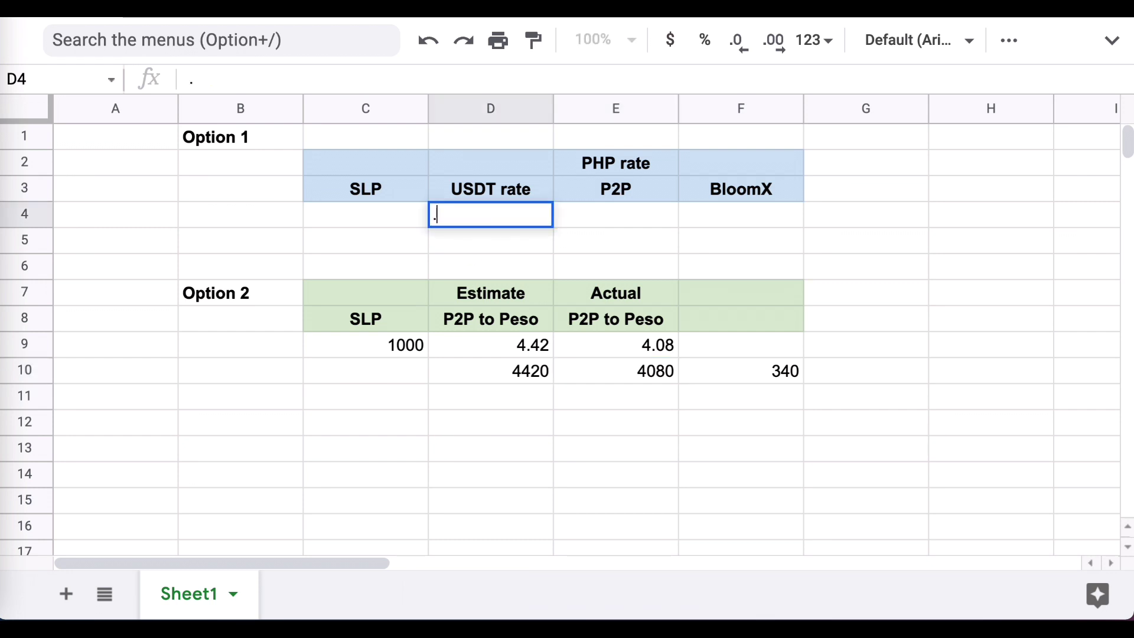
{"action": "type", "text": "0953"}
{"action": "left_click", "coordinate": [365, 214]}
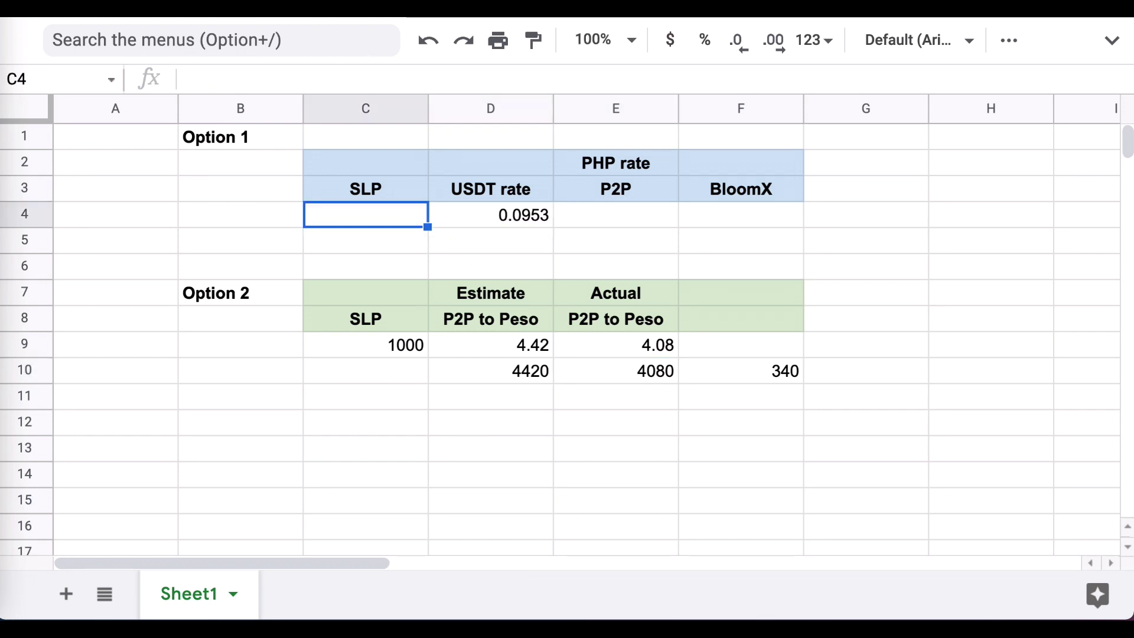
{"action": "type", "text": "1000"}
{"action": "key", "text": "Return"}
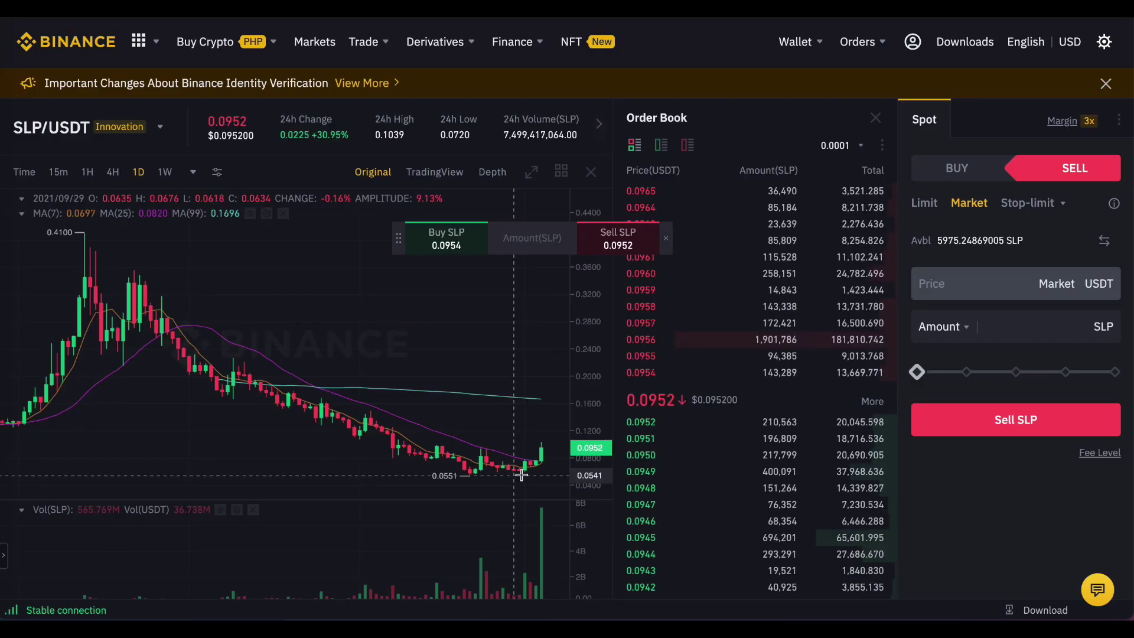
- Calculate the USDT proceeds in D5 by multiplying the SLP amount by the rate with the formula =C4*D4
{"action": "mouse_move", "coordinate": [655, 424]}
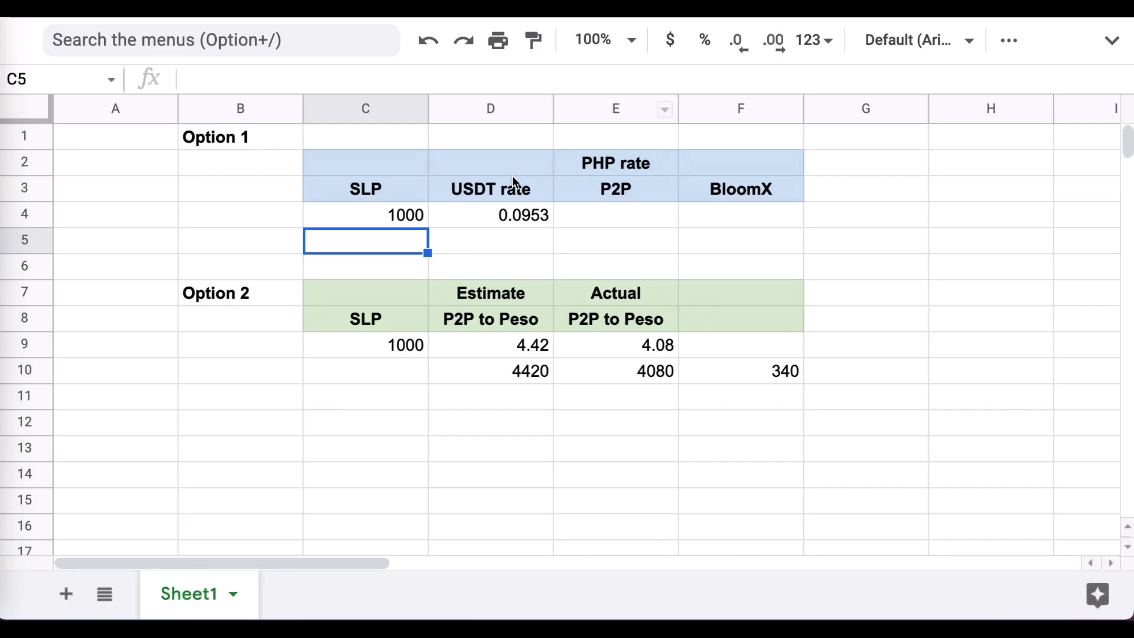
{"action": "left_click", "coordinate": [485, 244]}
{"action": "type", "text": "=D4"}
{"action": "left_click", "coordinate": [365, 214]}
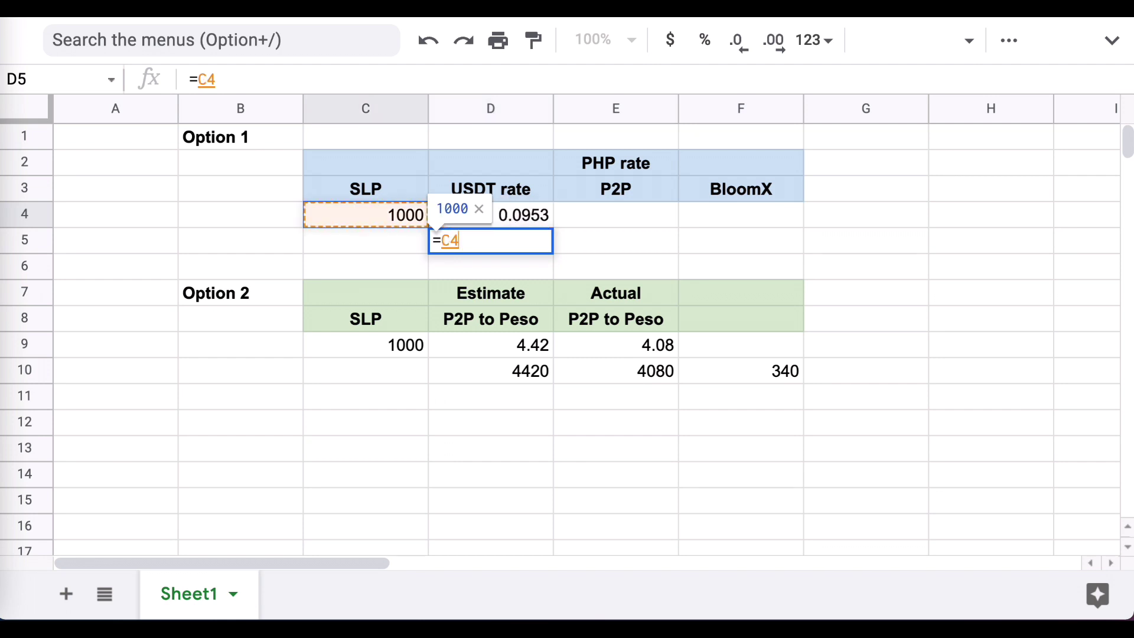
{"action": "type", "text": "*"}
{"action": "left_click", "coordinate": [524, 215]}
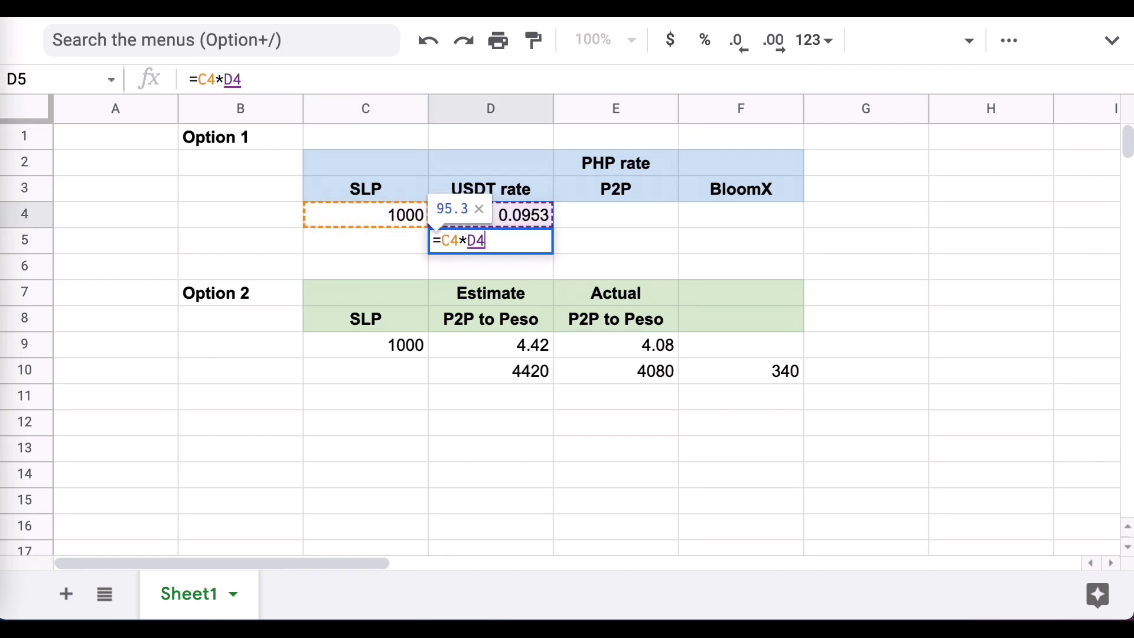
{"action": "key", "text": "Return"}
{"action": "left_click", "coordinate": [490, 241]}
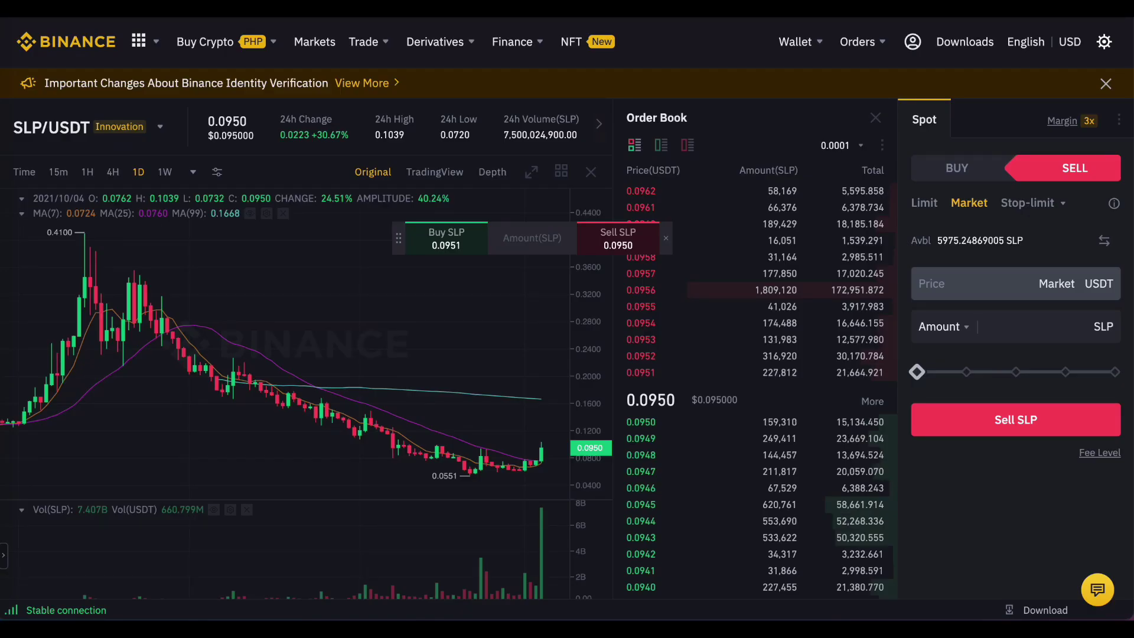
- Open the Binance P2P marketplace and show the offers for selling USDT for PHP
{"action": "mouse_move", "coordinate": [382, 53]}
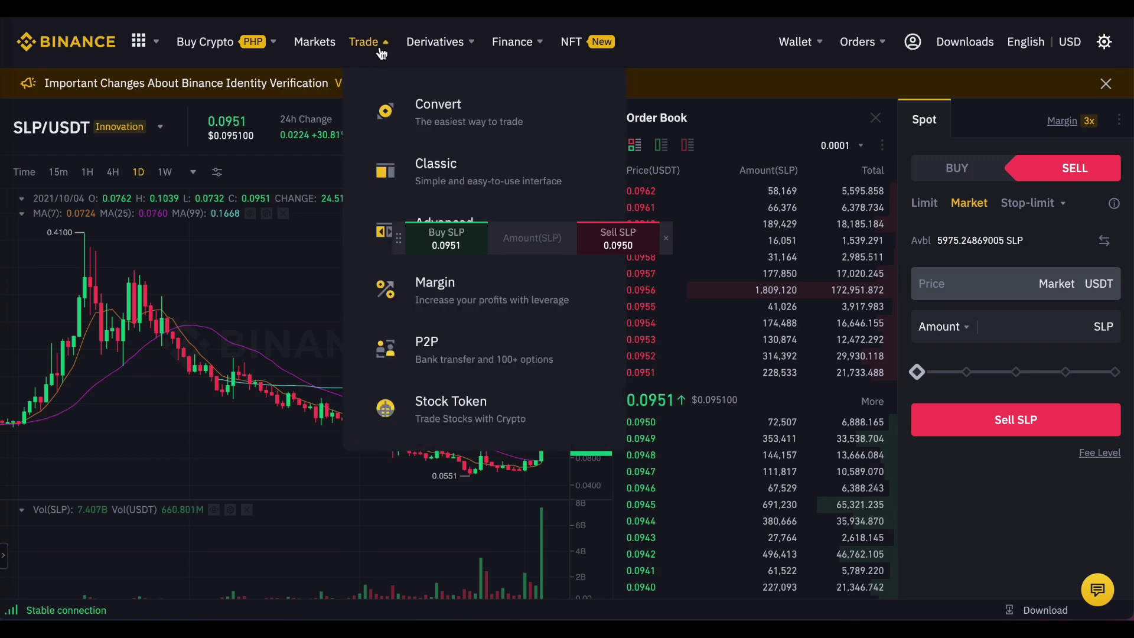
{"action": "left_click", "coordinate": [444, 353]}
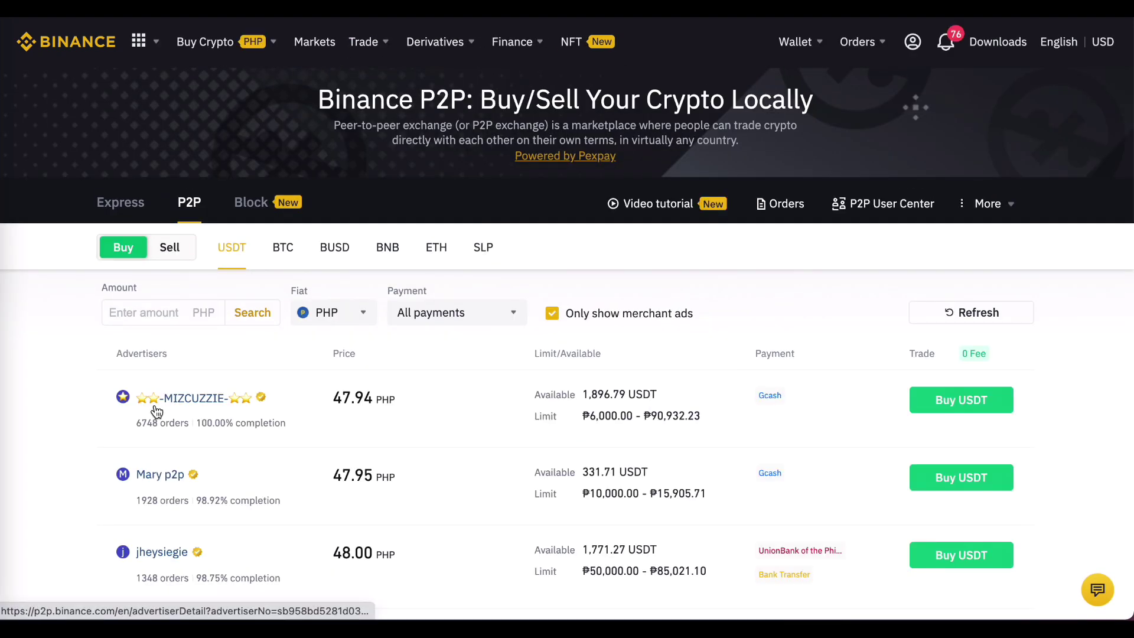
{"action": "scroll", "coordinate": [65, 434], "scroll_direction": "down", "scroll_amount": 3}
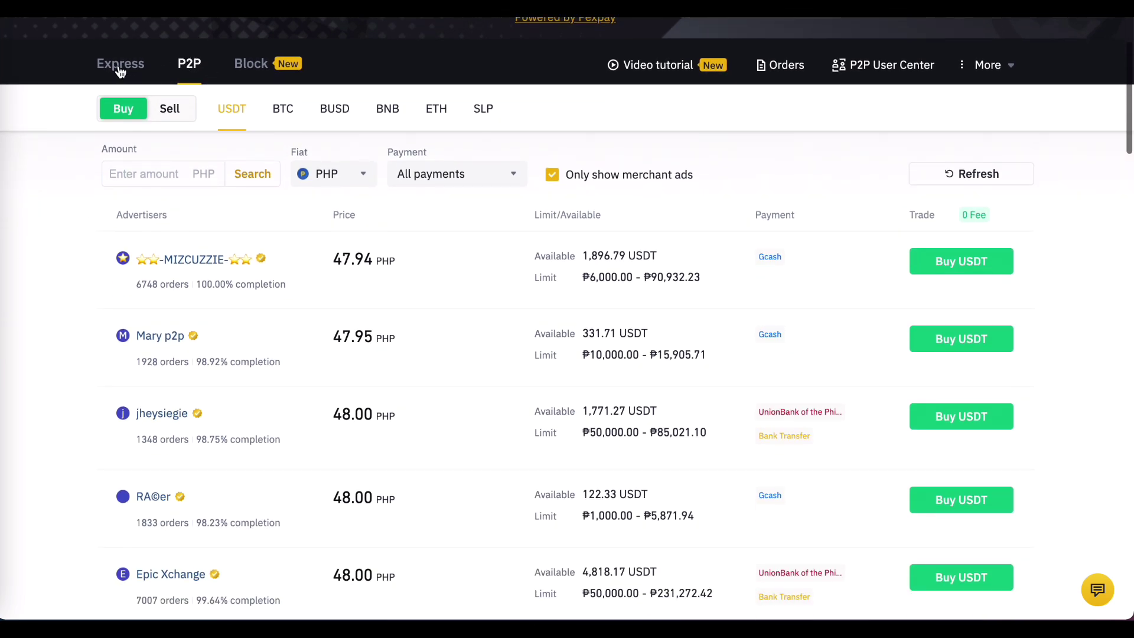
{"action": "left_click", "coordinate": [177, 114]}
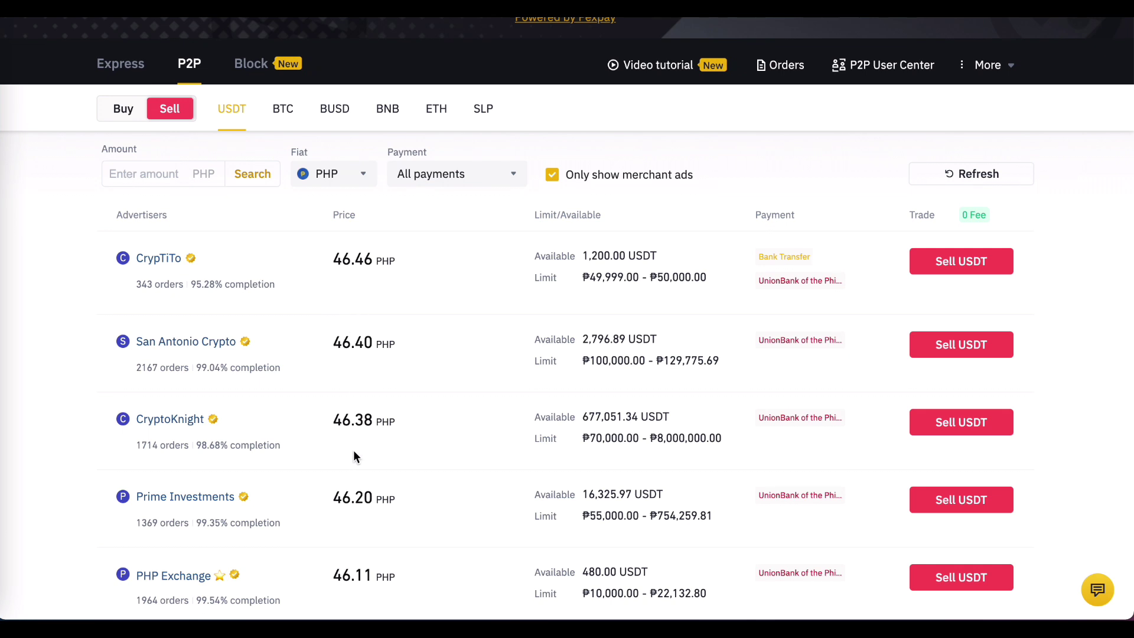
- Examine the peso prices, transaction limits and payment options of the merchant offers for selling USDT
{"action": "scroll", "coordinate": [364, 451], "scroll_direction": "down", "scroll_amount": 2}
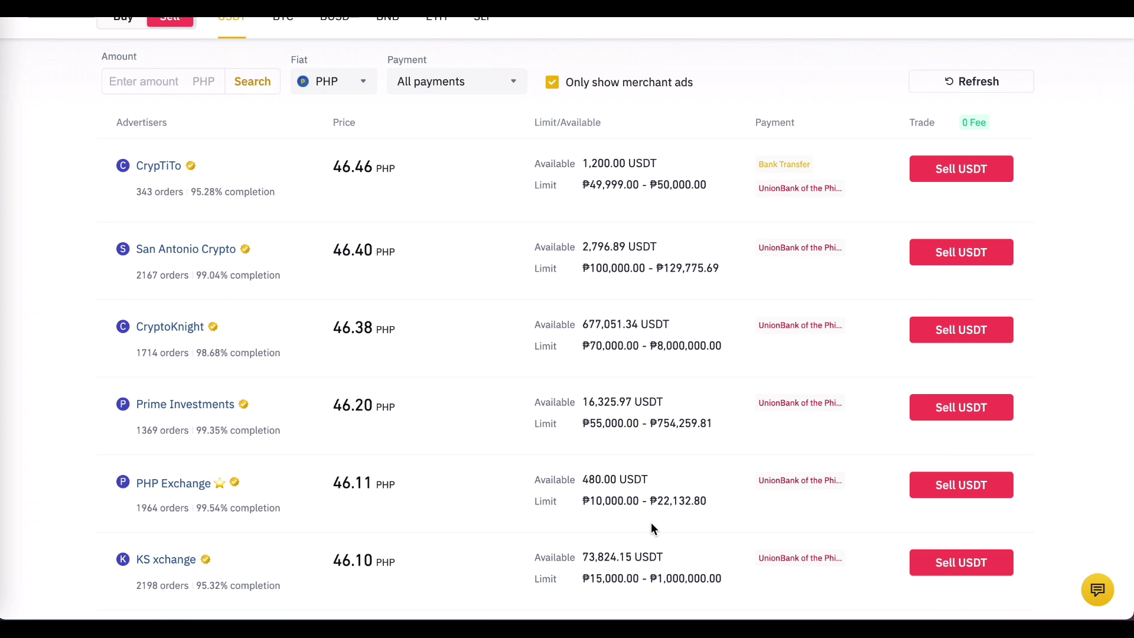
{"action": "scroll", "coordinate": [651, 523], "scroll_direction": "up", "scroll_amount": 1}
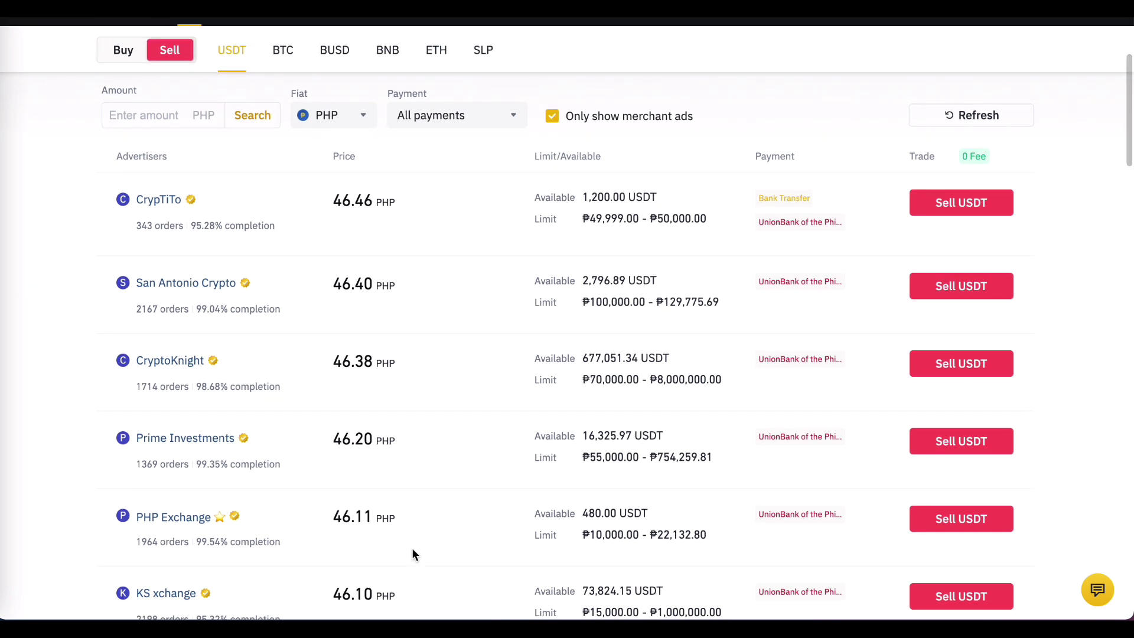
{"action": "scroll", "coordinate": [351, 544], "scroll_direction": "down", "scroll_amount": 3}
{"action": "scroll", "coordinate": [351, 544], "scroll_direction": "down", "scroll_amount": 4}
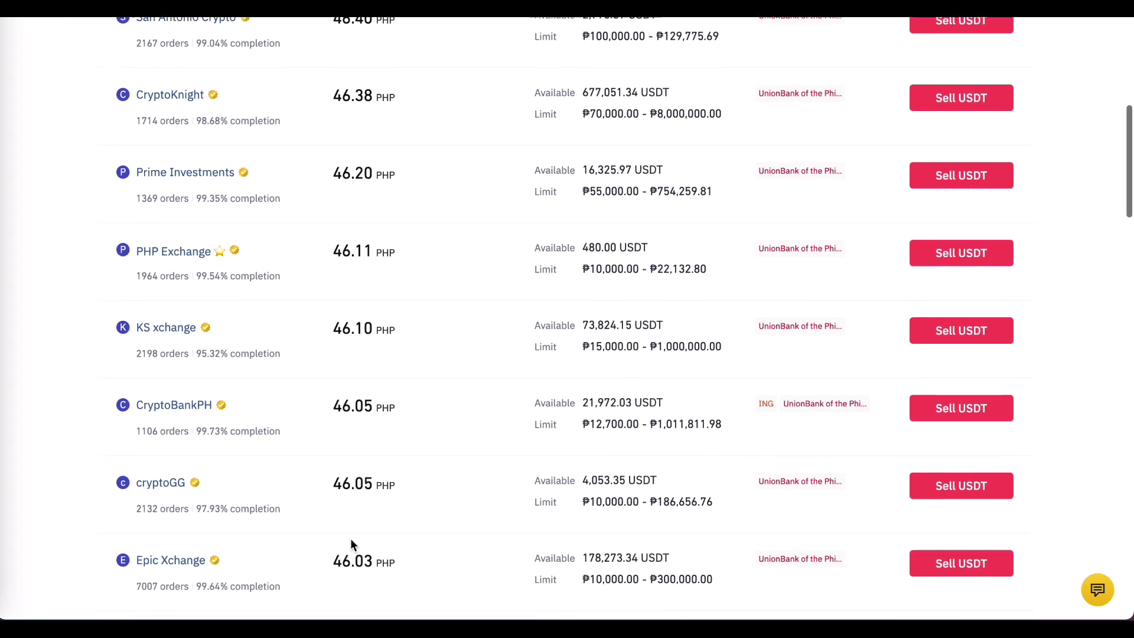
{"action": "scroll", "coordinate": [351, 543], "scroll_direction": "up", "scroll_amount": 2}
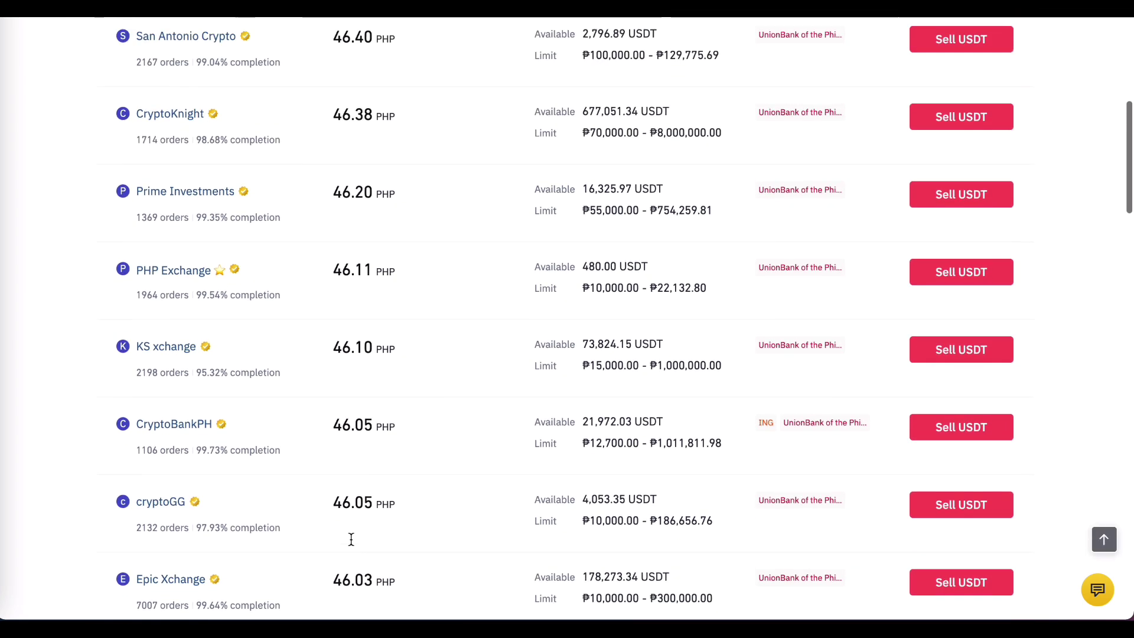
{"action": "scroll", "coordinate": [351, 543], "scroll_direction": "up", "scroll_amount": 2}
{"action": "scroll", "coordinate": [351, 543], "scroll_direction": "up", "scroll_amount": 1}
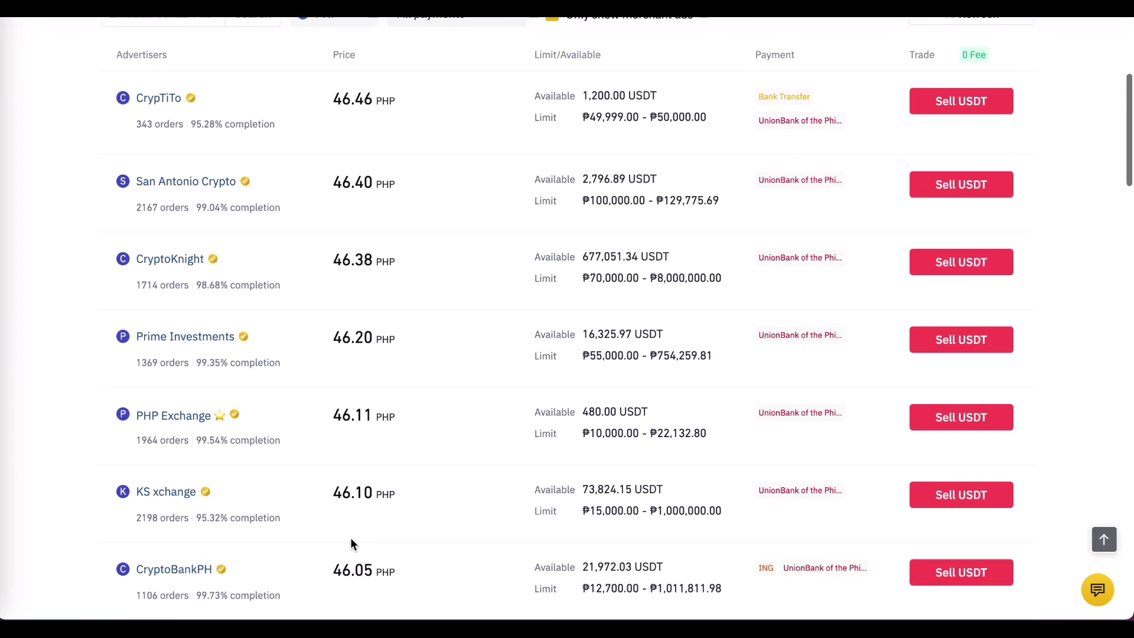
{"action": "scroll", "coordinate": [345, 450], "scroll_direction": "up", "scroll_amount": 1}
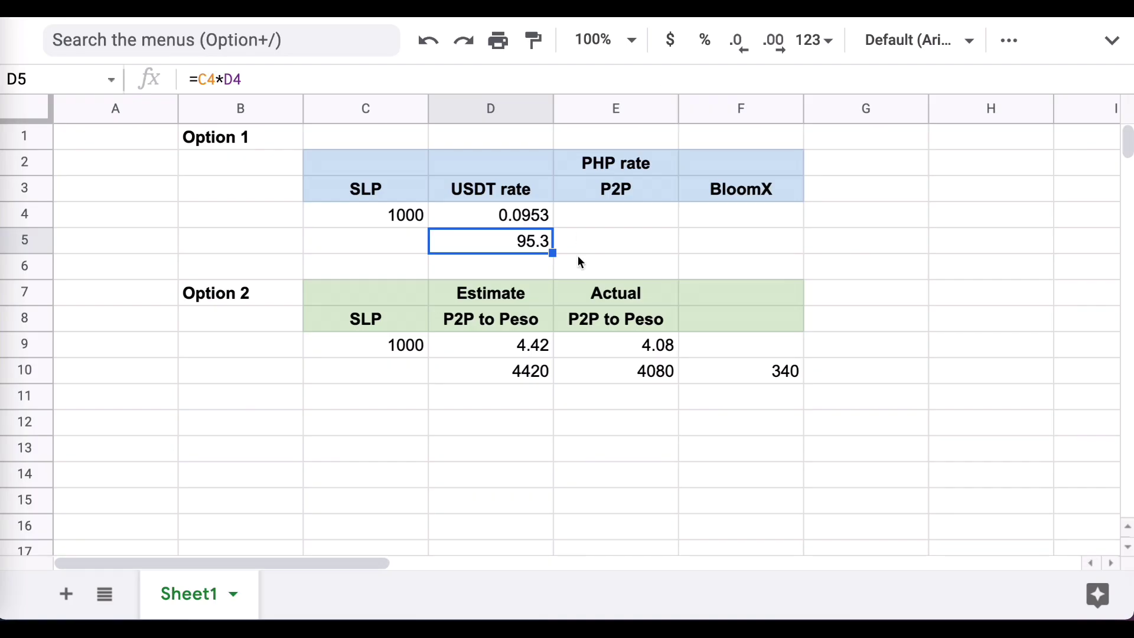
{"action": "left_click", "coordinate": [605, 218]}
{"action": "type", "text": "46"}
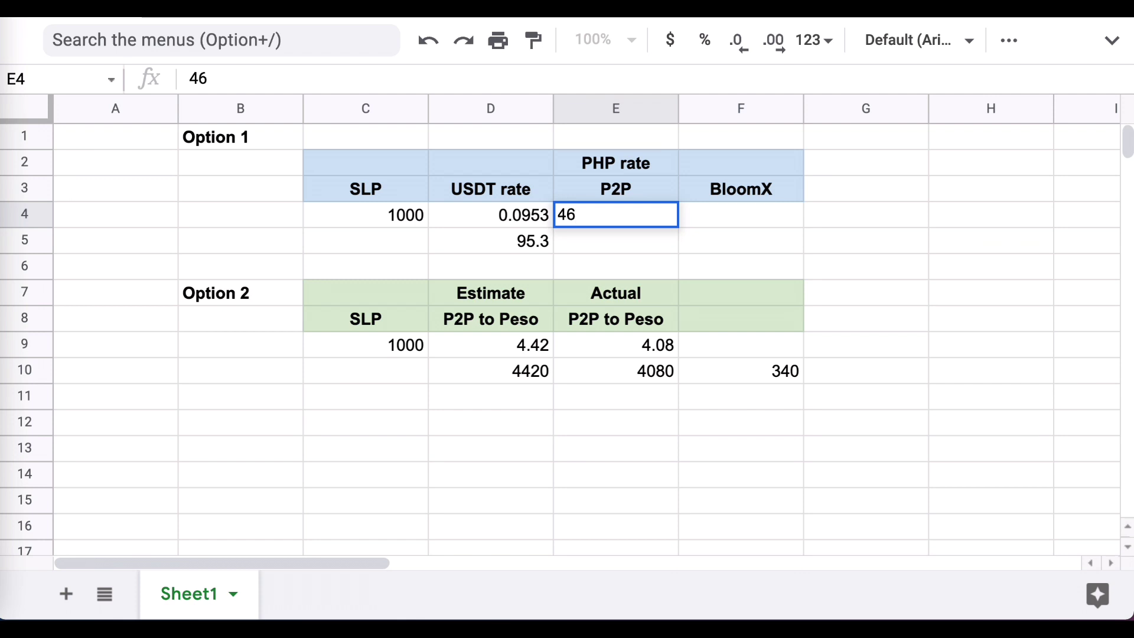
{"action": "key", "text": "Escape"}
- Enter the P2P peso rate 46.11 in E5 of the Option 1 table
{"action": "left_click", "coordinate": [616, 241]}
{"action": "type", "text": "4"}
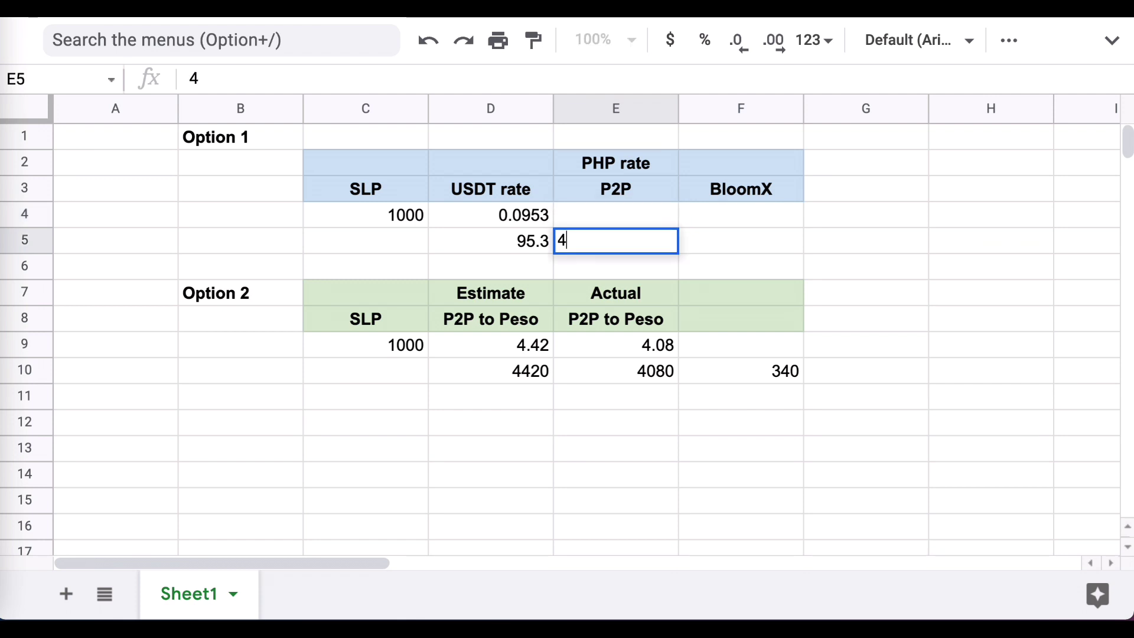
{"action": "type", "text": "6.11"}
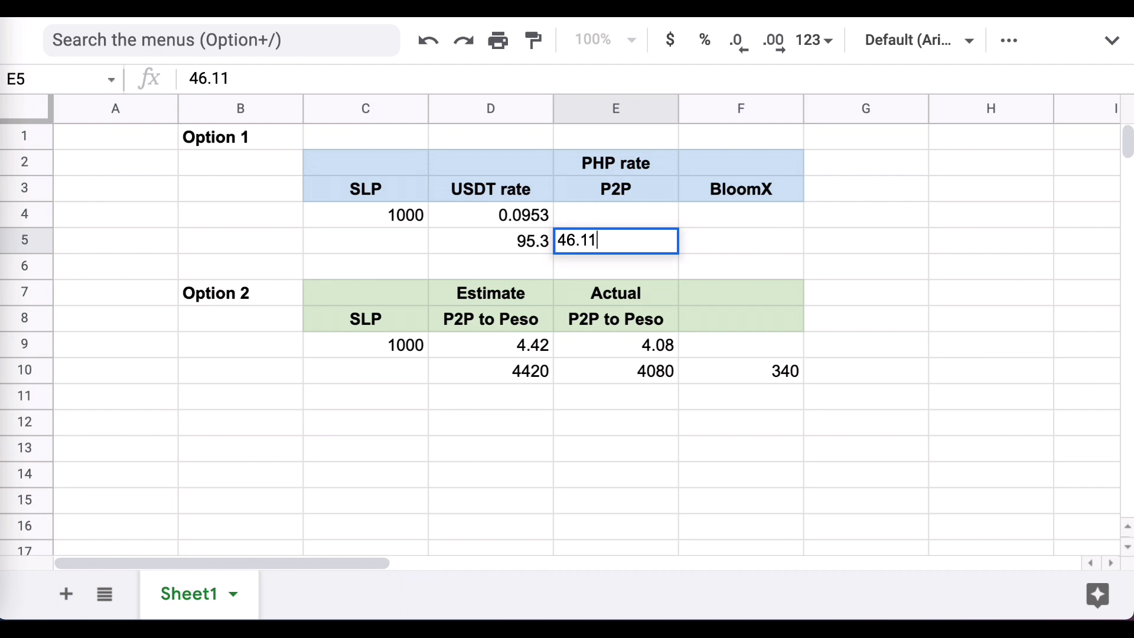
{"action": "key", "text": "Return"}
- Calculate the Option 1 peso proceeds in E6 with the formula =D5*E5
{"action": "type", "text": "="}
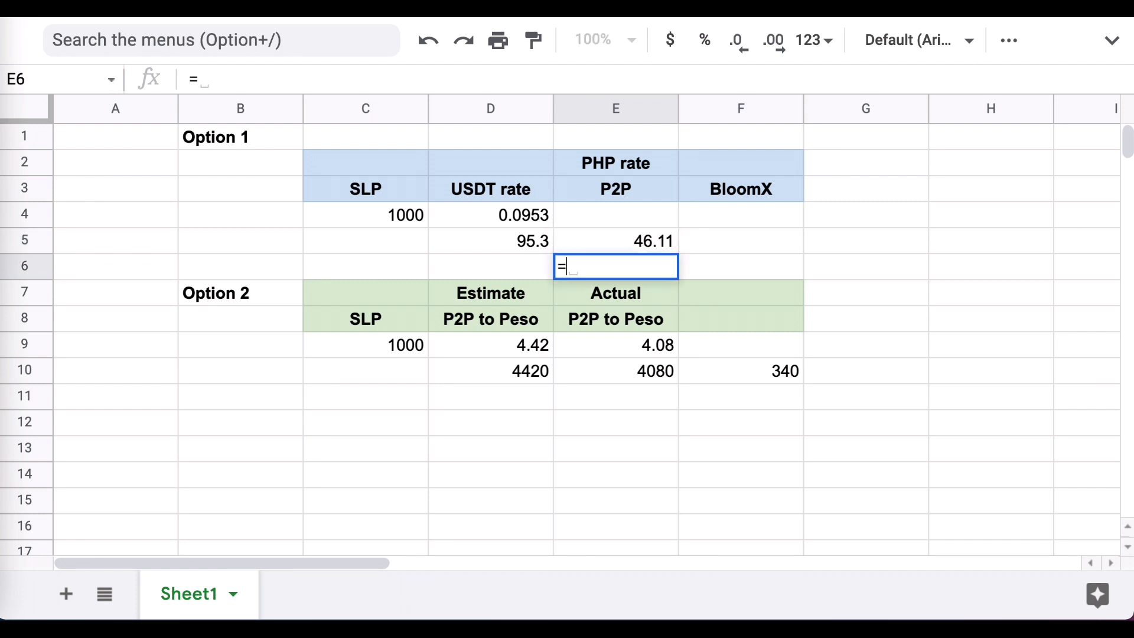
{"action": "left_click", "coordinate": [490, 240]}
{"action": "type", "text": "*"}
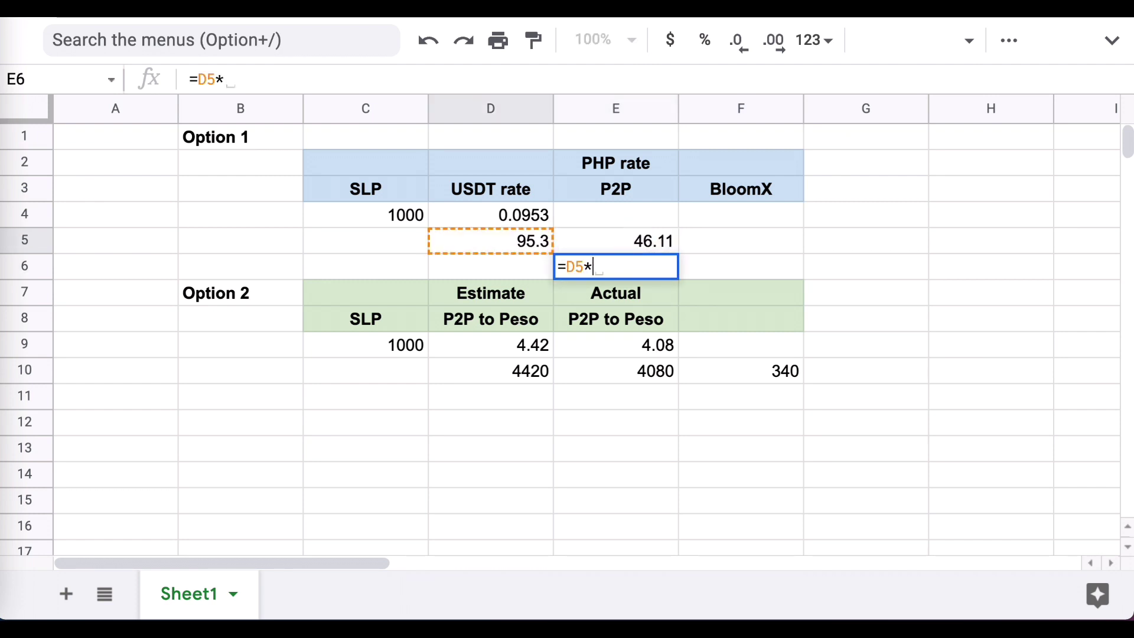
{"action": "left_click", "coordinate": [616, 241]}
{"action": "key", "text": "Return"}
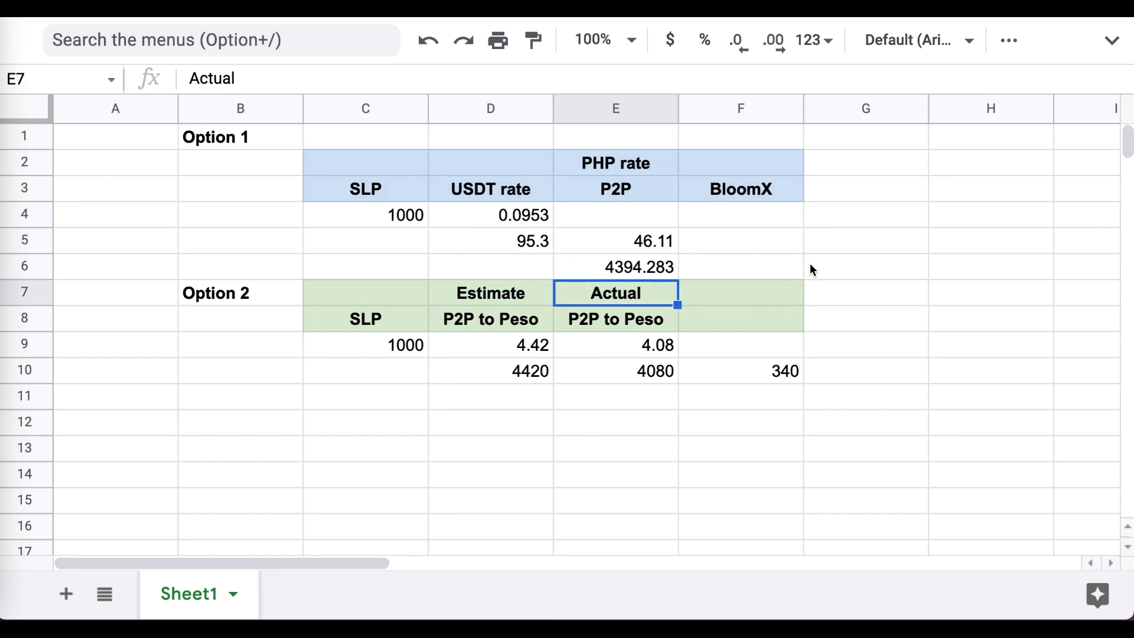
- Highlight the Option 1 proceeds in E6 and the Option 2 actual proceeds in E10 with a yellow fill
{"action": "left_click", "coordinate": [663, 270]}
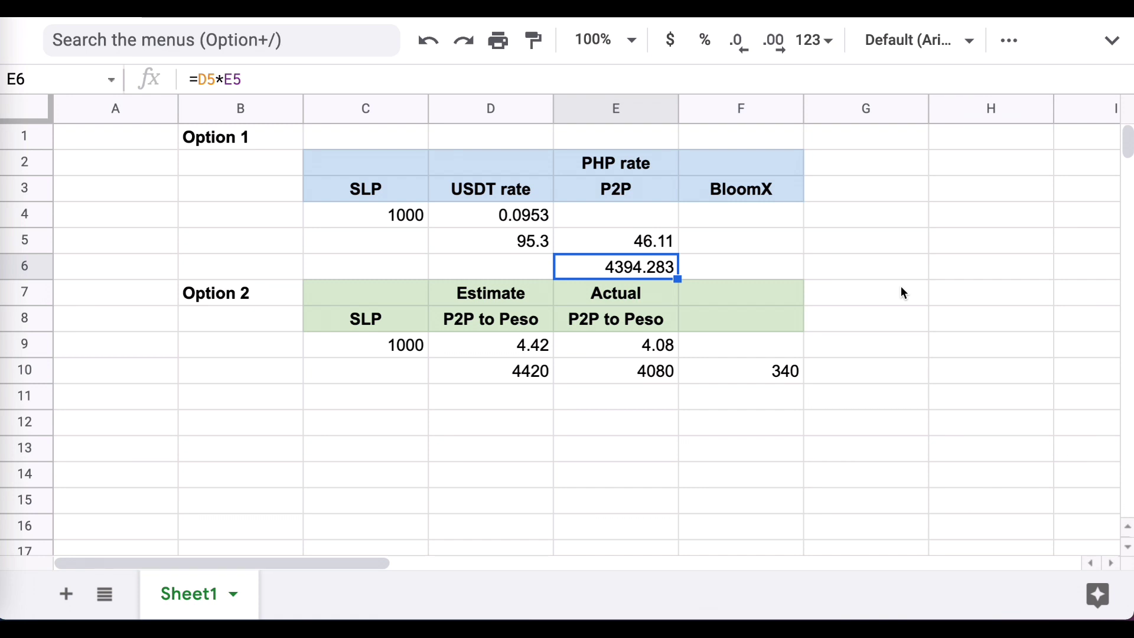
{"action": "left_click", "coordinate": [842, 267]}
{"action": "left_click", "coordinate": [653, 272]}
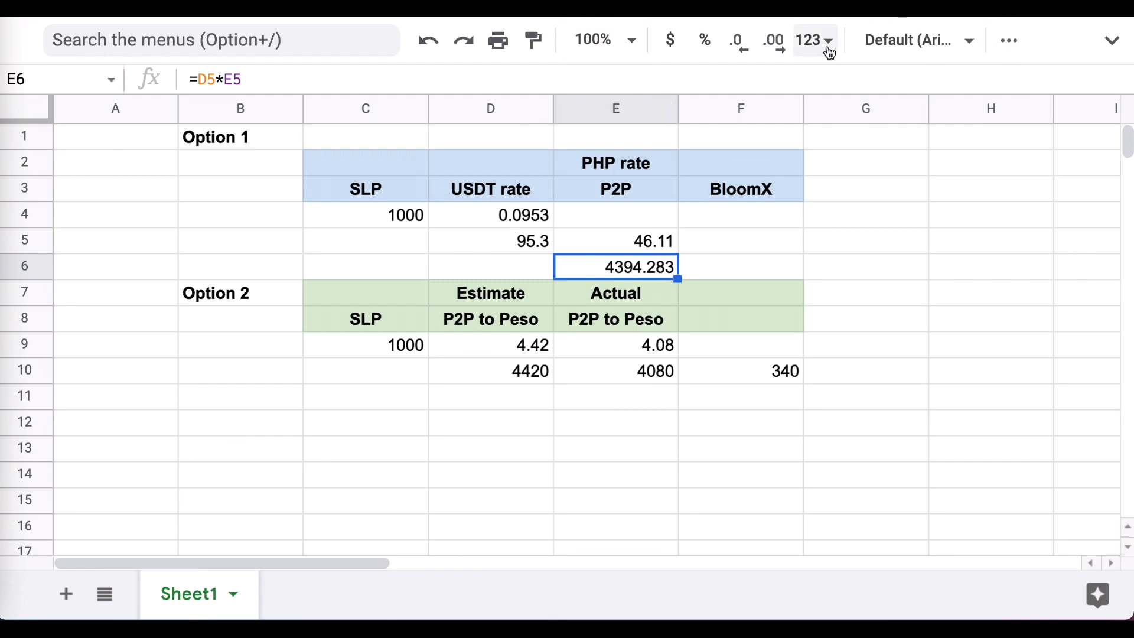
{"action": "left_click", "coordinate": [1009, 41]}
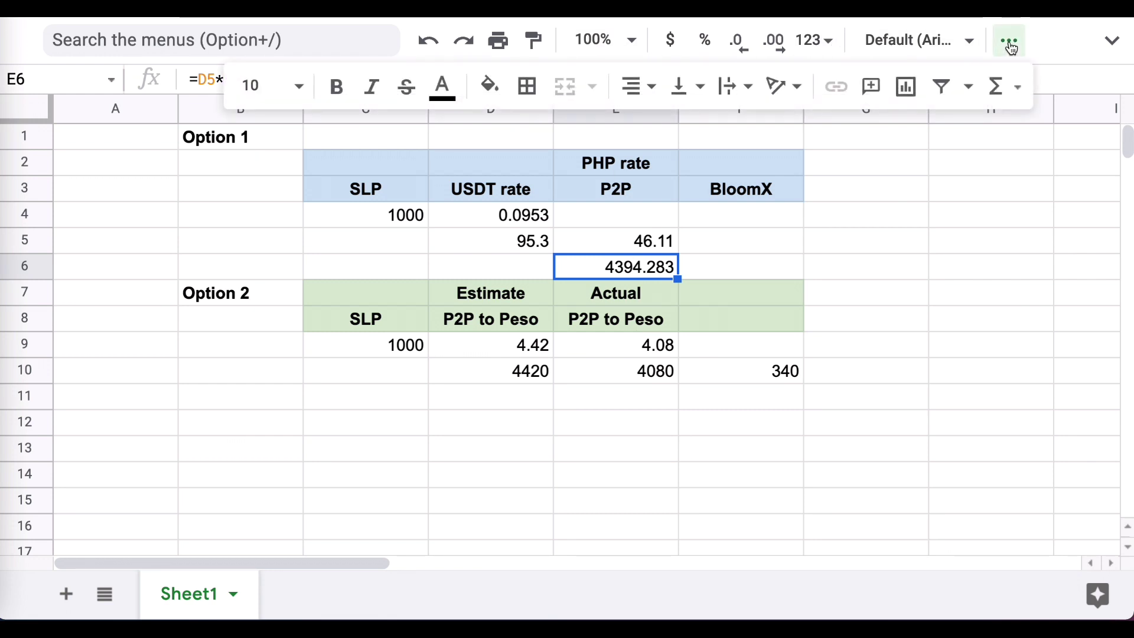
{"action": "left_click", "coordinate": [489, 86]}
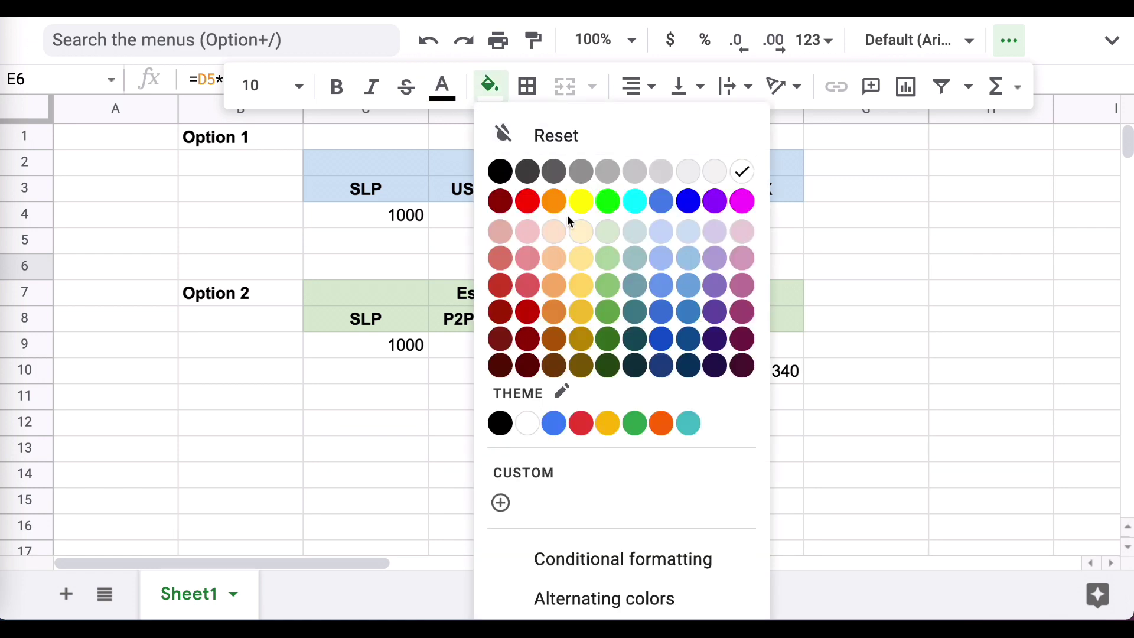
{"action": "left_click", "coordinate": [580, 200]}
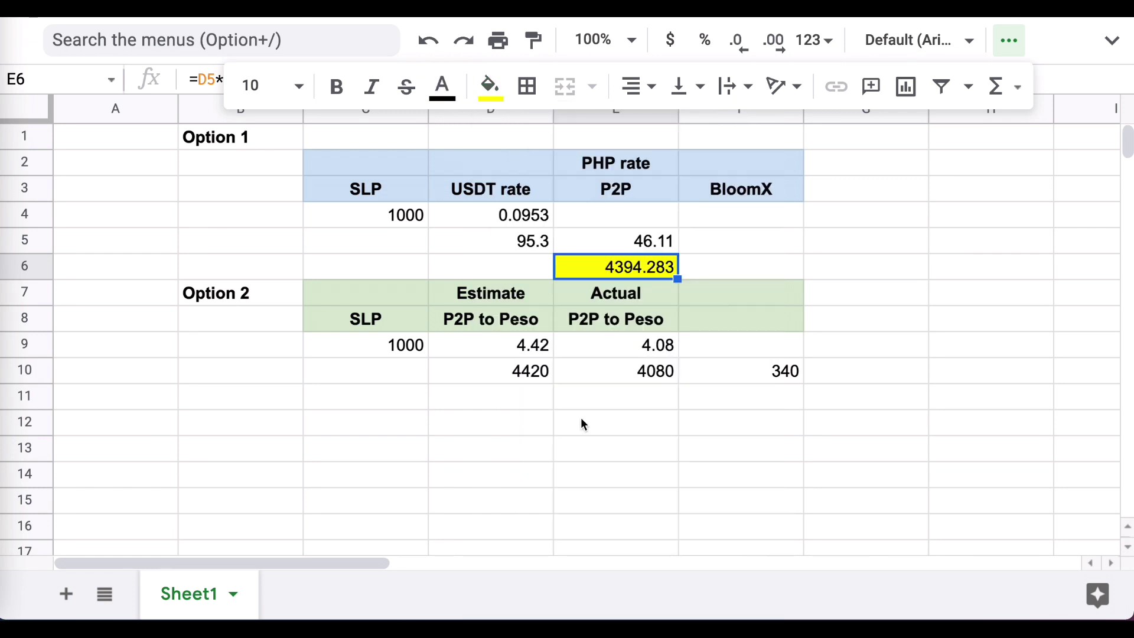
{"action": "left_click", "coordinate": [649, 377]}
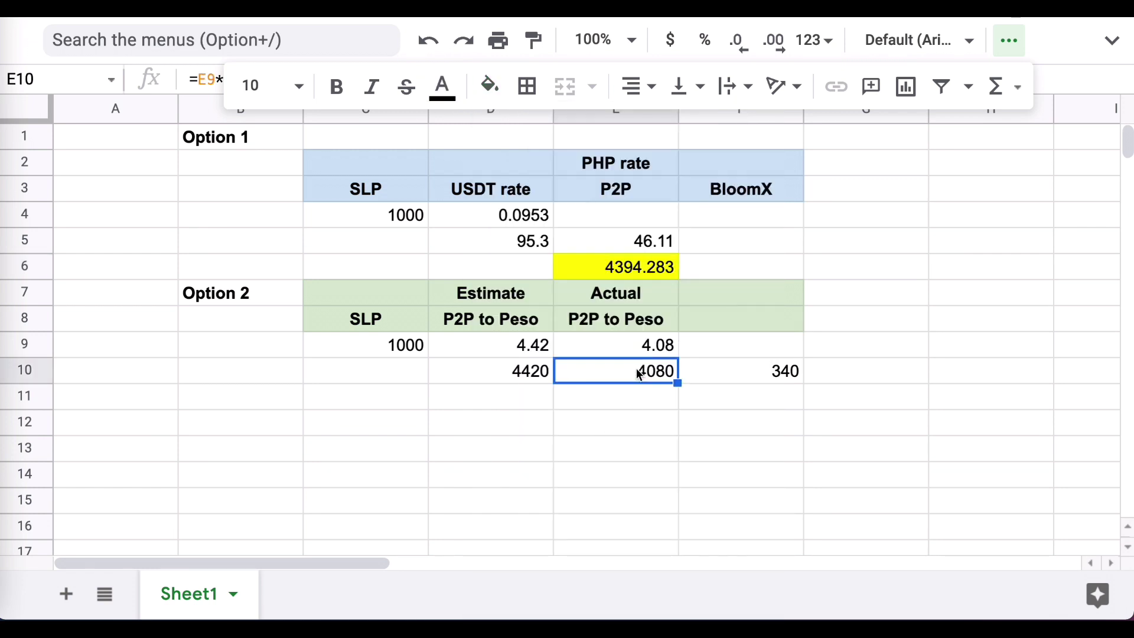
{"action": "left_click", "coordinate": [489, 86]}
{"action": "left_click", "coordinate": [582, 202]}
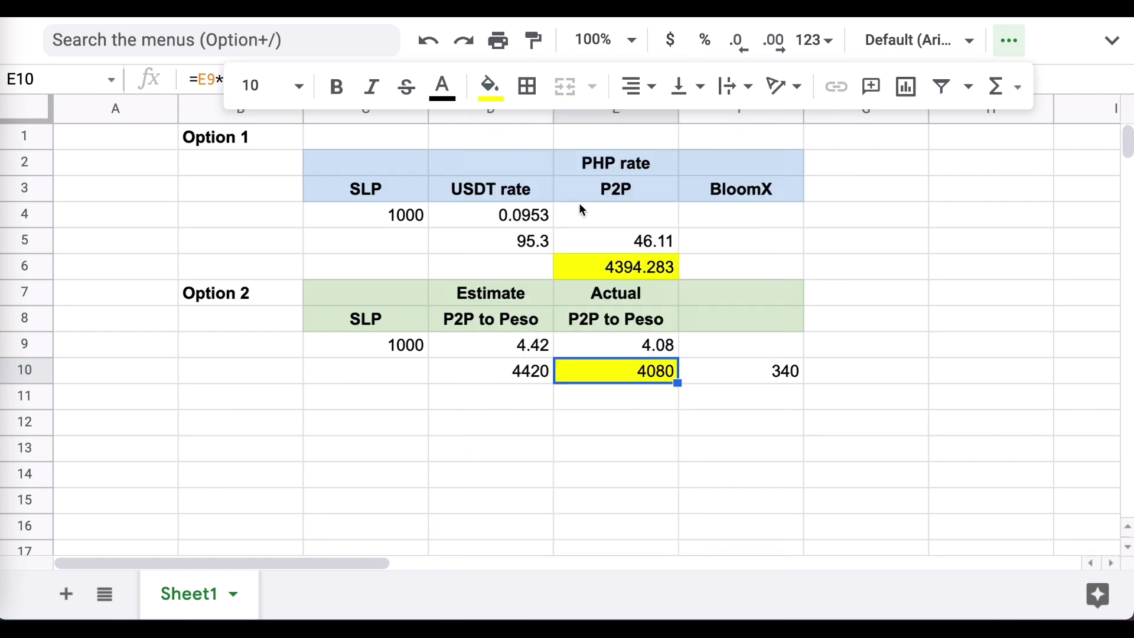
- Try to compare the peso proceeds of both options in E12 with the formula =E6=E10
{"action": "left_click", "coordinate": [684, 421]}
{"action": "left_click", "coordinate": [617, 423]}
{"action": "type", "text": "="}
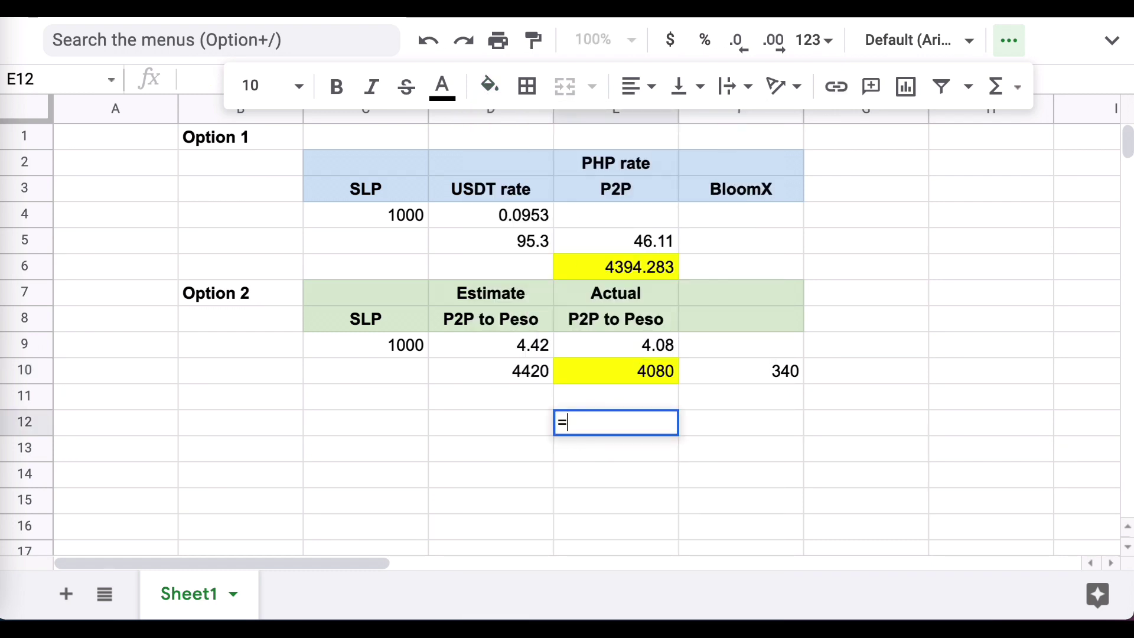
{"action": "left_click", "coordinate": [614, 267]}
{"action": "type", "text": "="}
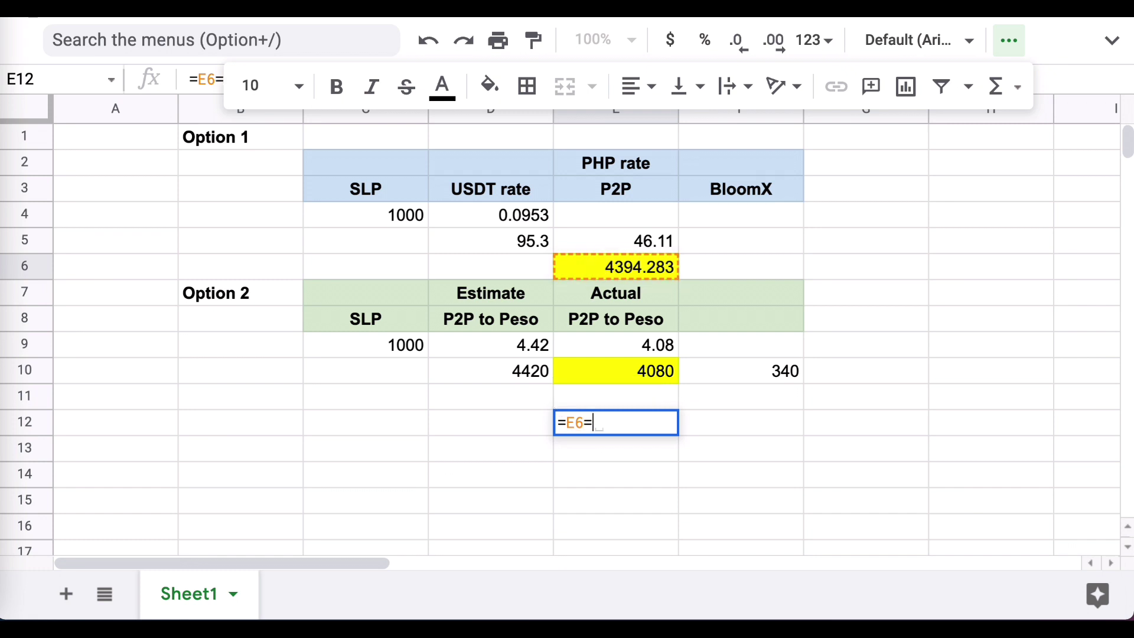
{"action": "left_click", "coordinate": [602, 397]}
{"action": "left_click", "coordinate": [603, 373]}
{"action": "key", "text": "Return"}
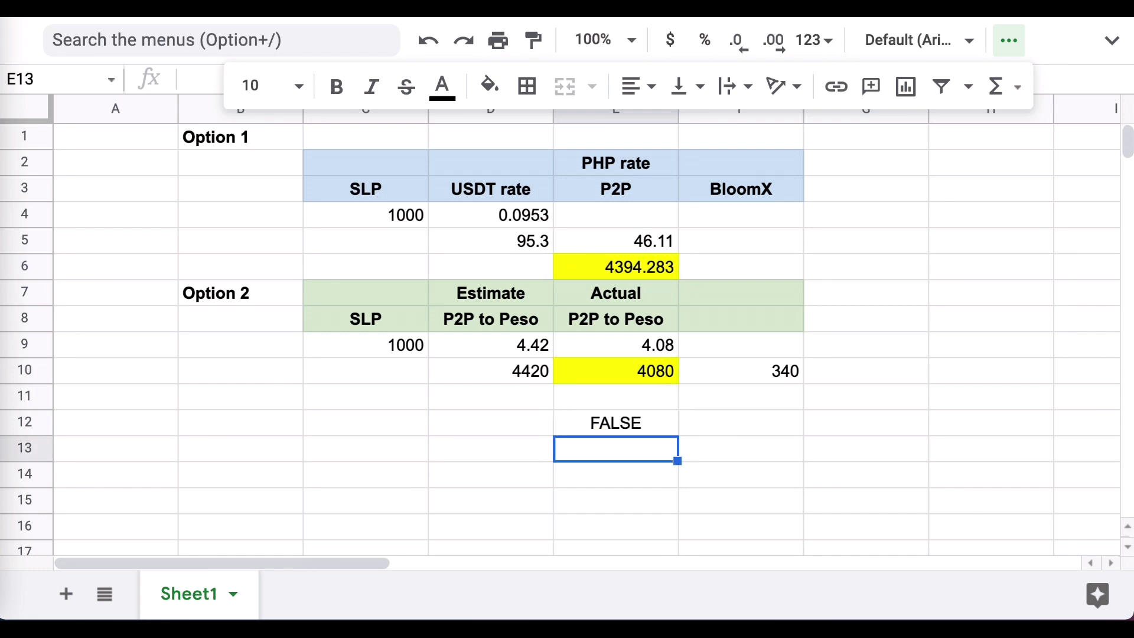
- Replace the comparison in E12 with the difference between both options' peso proceeds, using the formula =E6-E10
{"action": "left_click", "coordinate": [587, 422]}
{"action": "type", "text": "="}
{"action": "key", "text": "Up"}
{"action": "key", "text": "Up"}
{"action": "key", "text": "Up"}
{"action": "key", "text": "Up"}
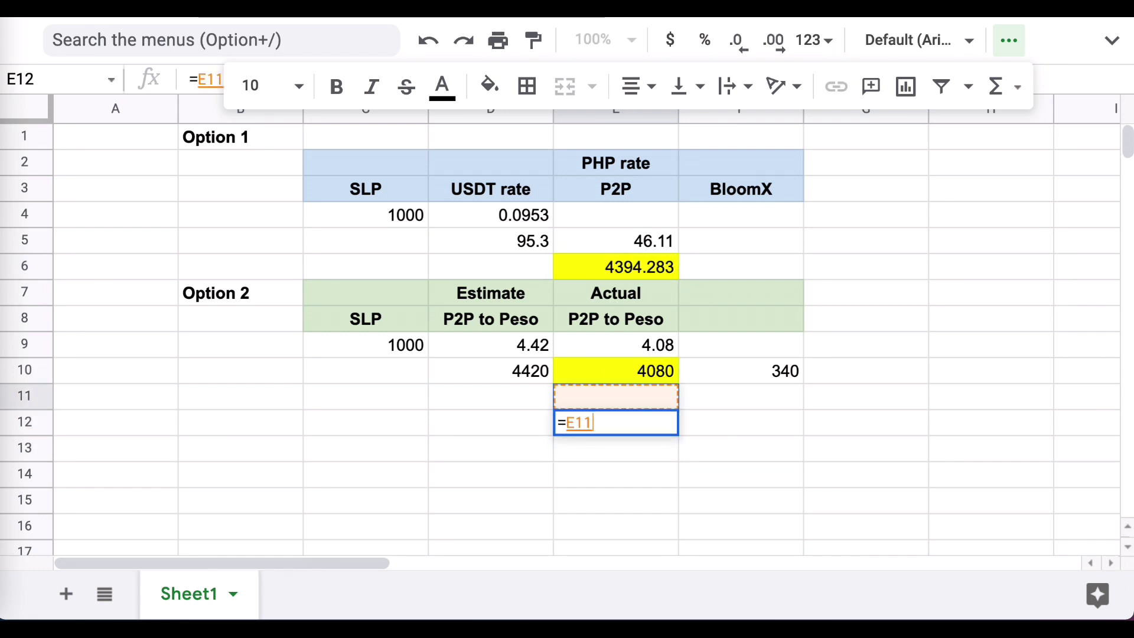
{"action": "key", "text": "Up"}
{"action": "key", "text": "Up"}
{"action": "type", "text": "-"}
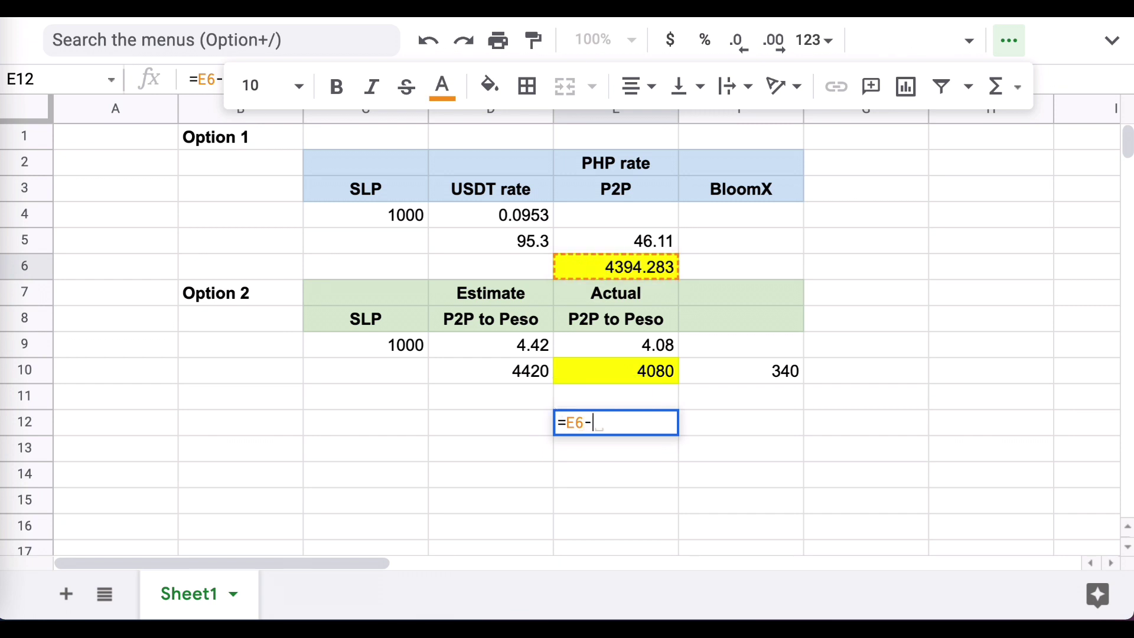
{"action": "key", "text": "Up"}
{"action": "key", "text": "Up"}
{"action": "key", "text": "Return"}
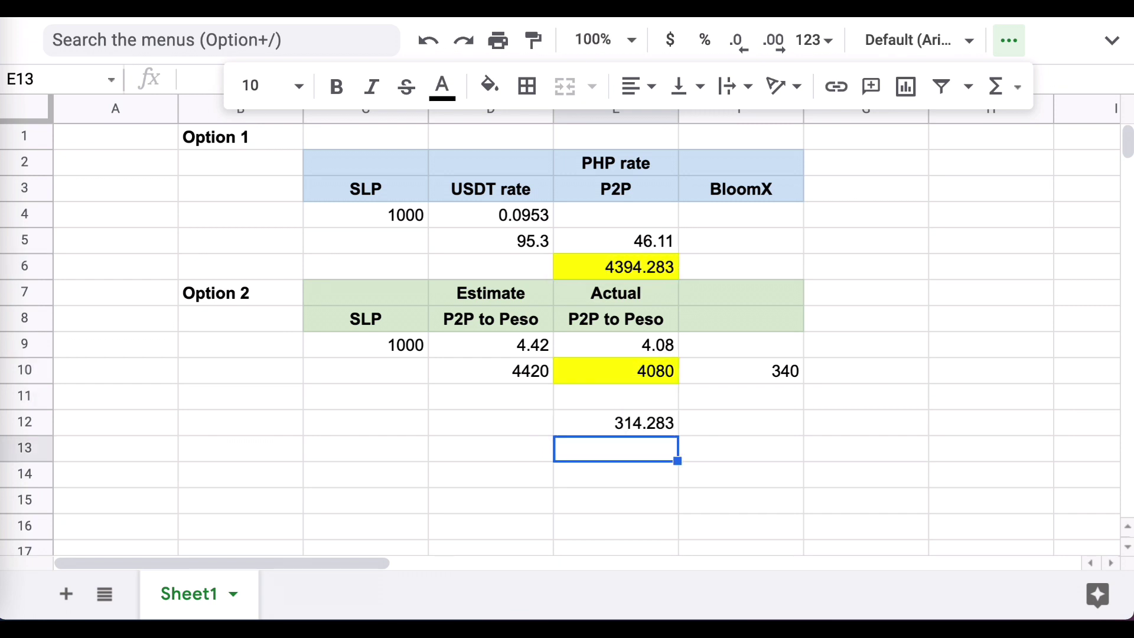
{"action": "left_click", "coordinate": [625, 430]}
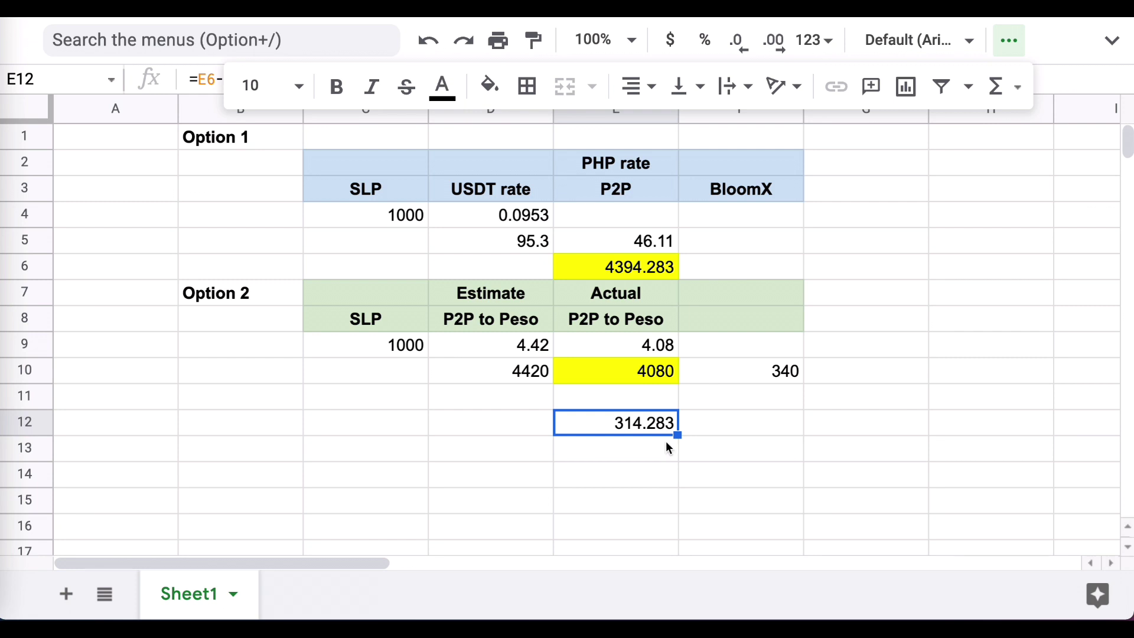
{"action": "left_click", "coordinate": [648, 269]}
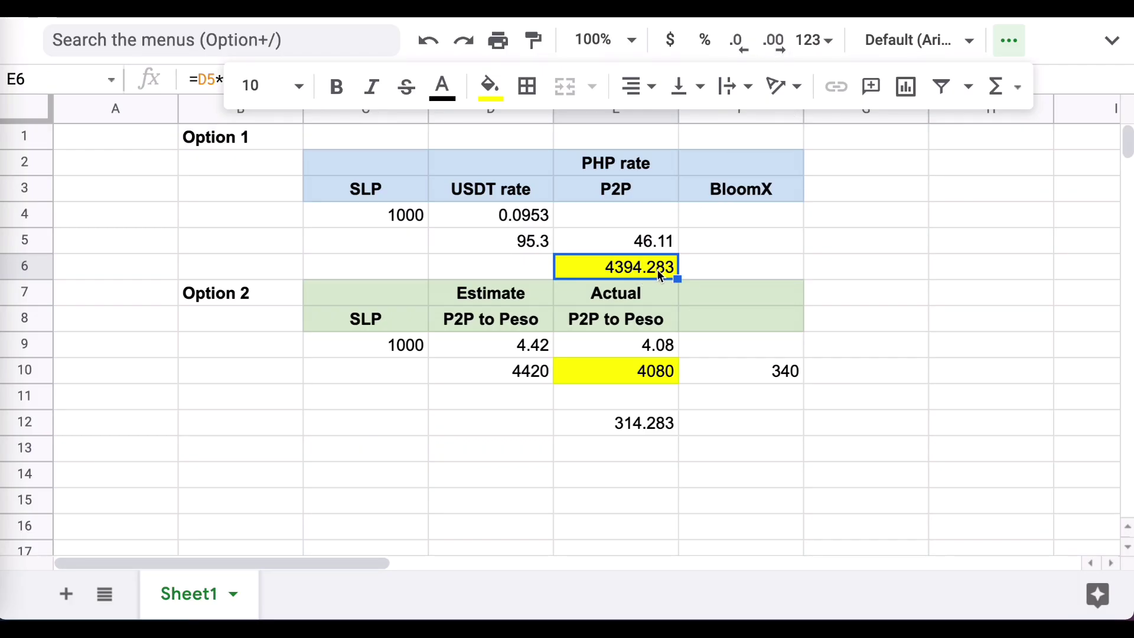
- Set the SLP amount to 2500 for Option 1 in C4 and for Option 2 in C9
{"action": "left_click", "coordinate": [394, 220]}
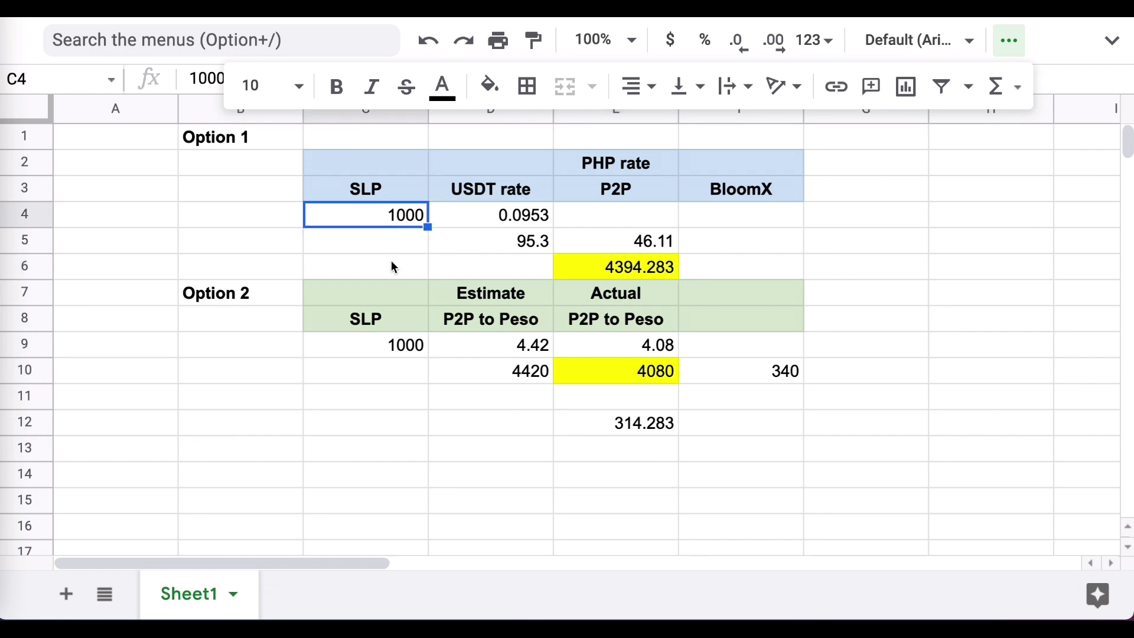
{"action": "type", "text": "2500"}
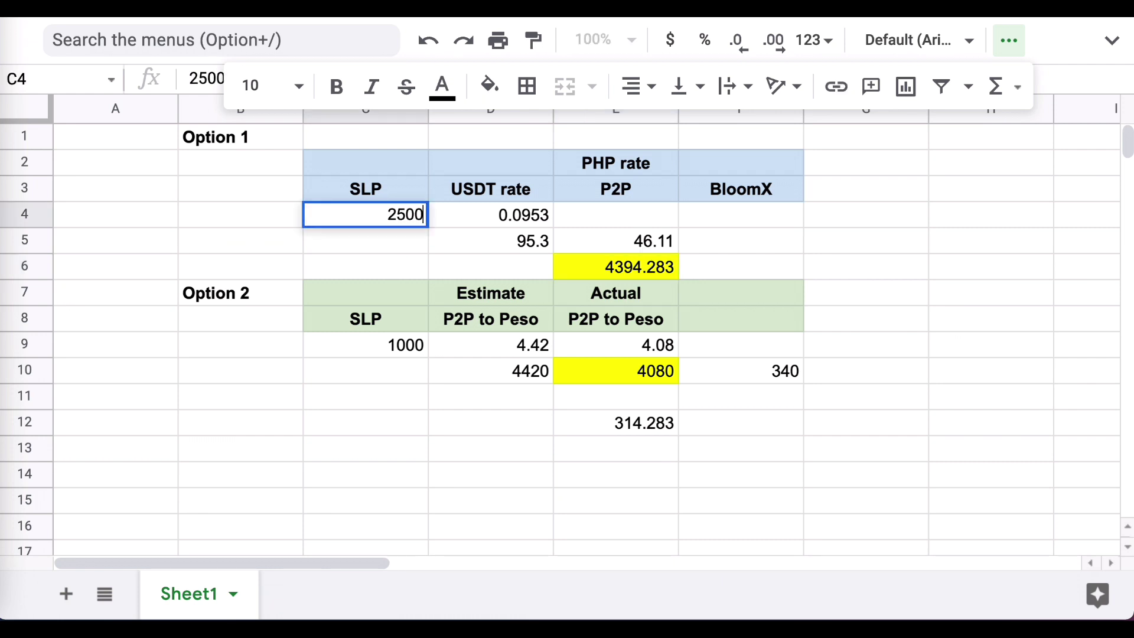
{"action": "key", "text": "Return"}
{"action": "left_click", "coordinate": [623, 270]}
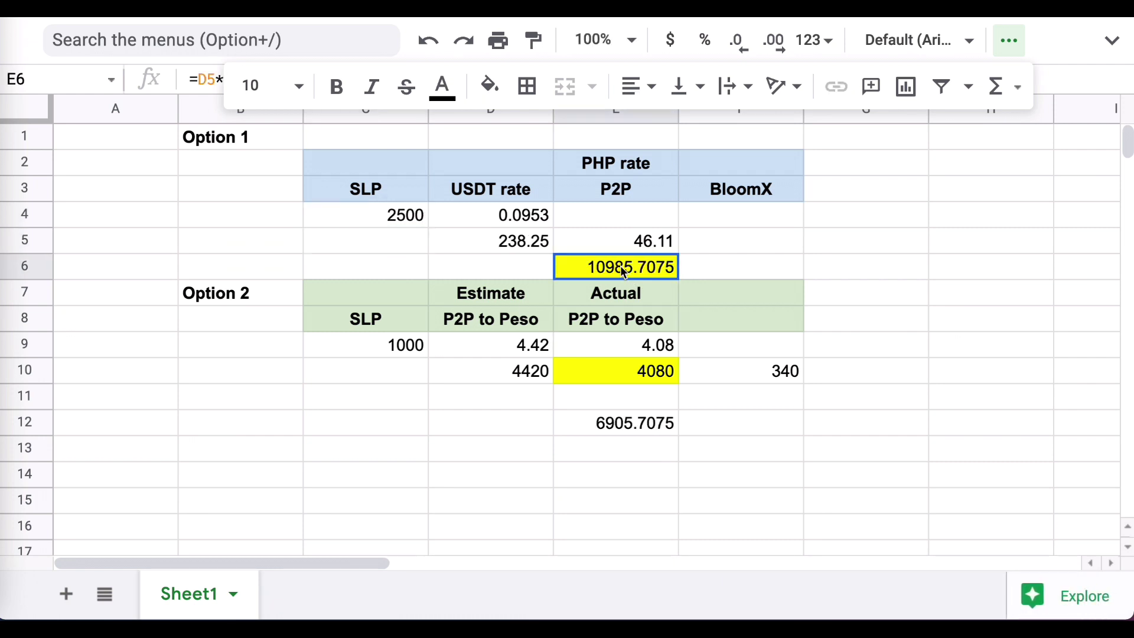
{"action": "left_click", "coordinate": [387, 348]}
{"action": "type", "text": "2"}
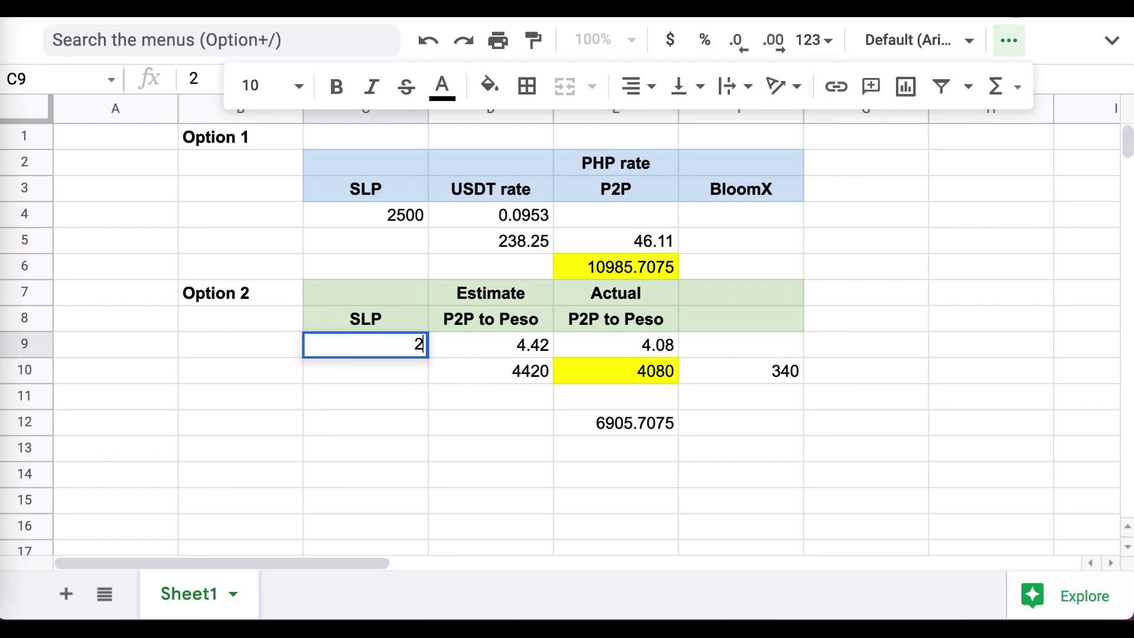
{"action": "type", "text": "500"}
{"action": "key", "text": "Return"}
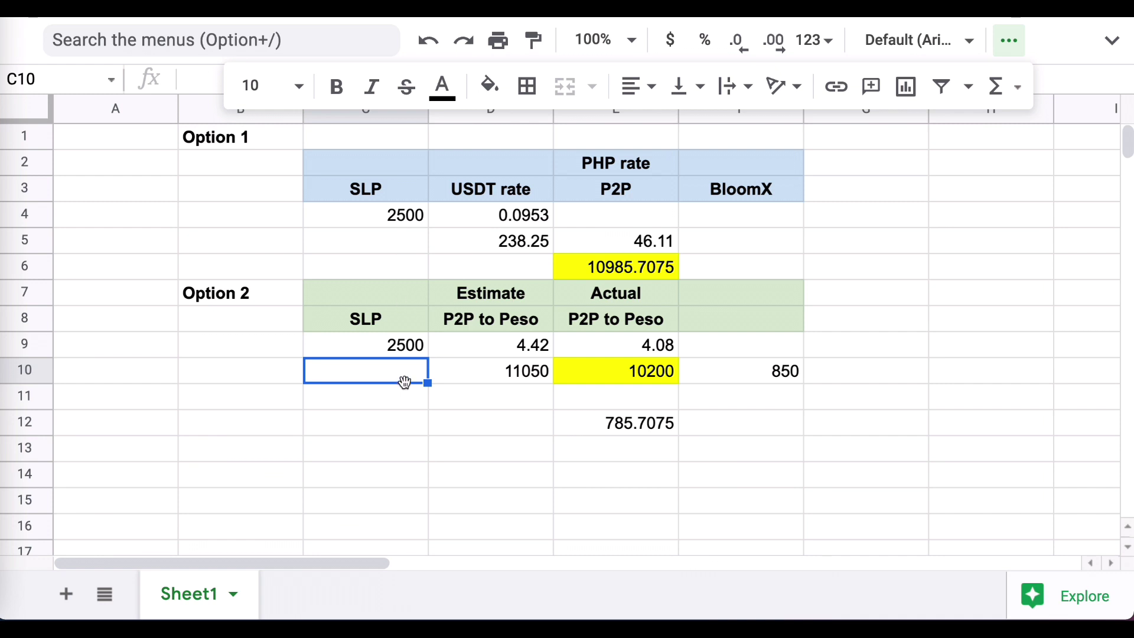
{"action": "left_click", "coordinate": [665, 272]}
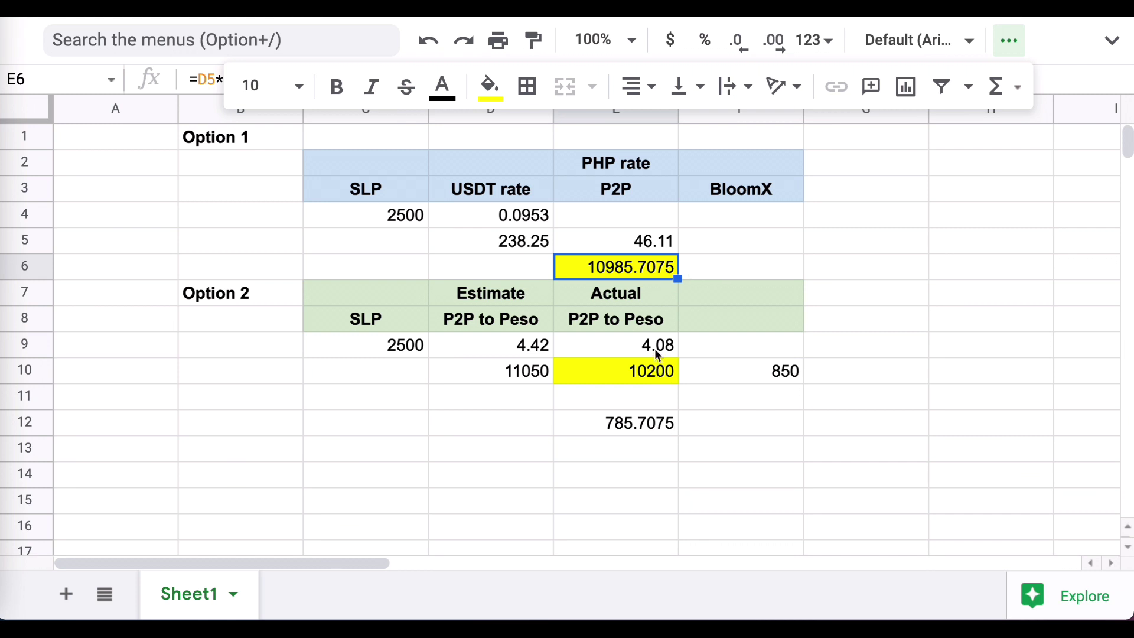
{"action": "left_click", "coordinate": [652, 381]}
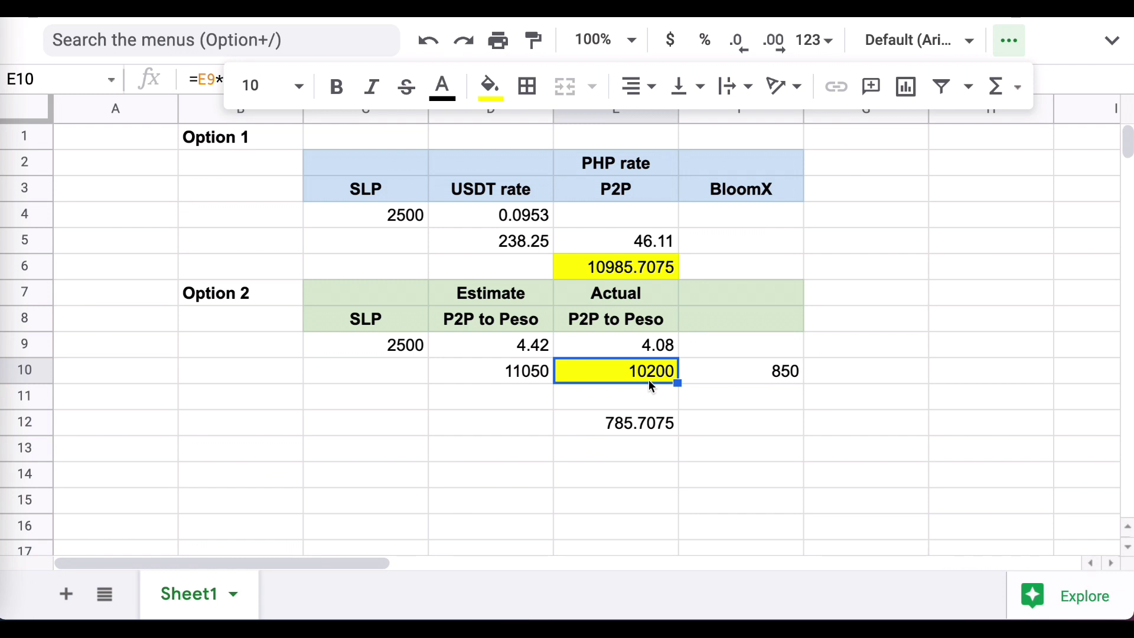
- Highlight the proceeds difference in E12 with a light orange fill
{"action": "left_click", "coordinate": [653, 430]}
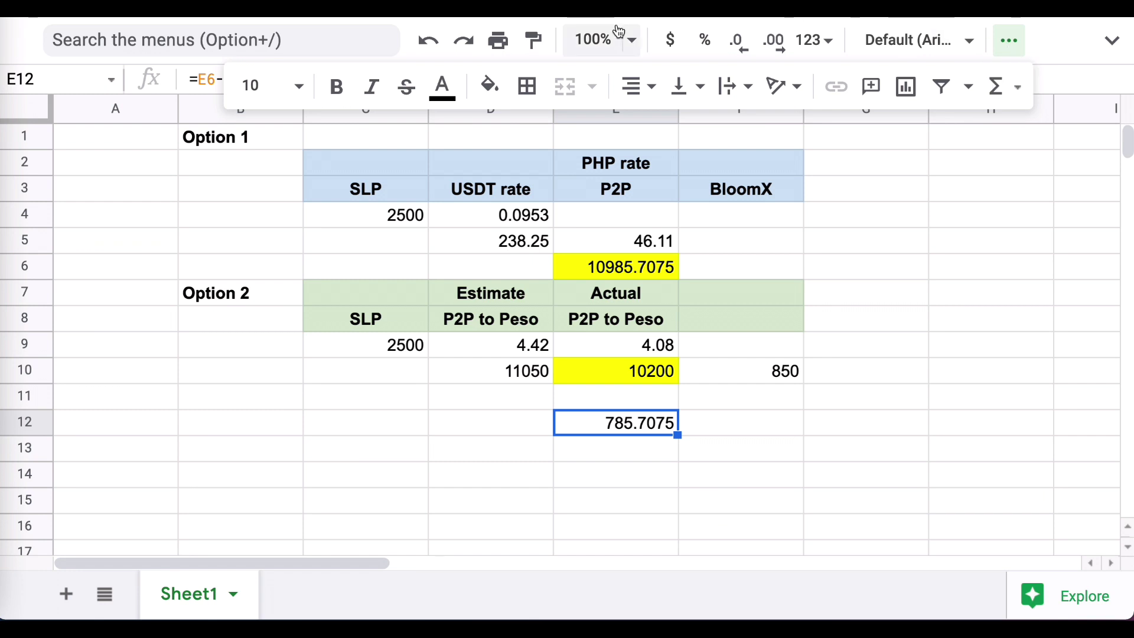
{"action": "left_click", "coordinate": [485, 88]}
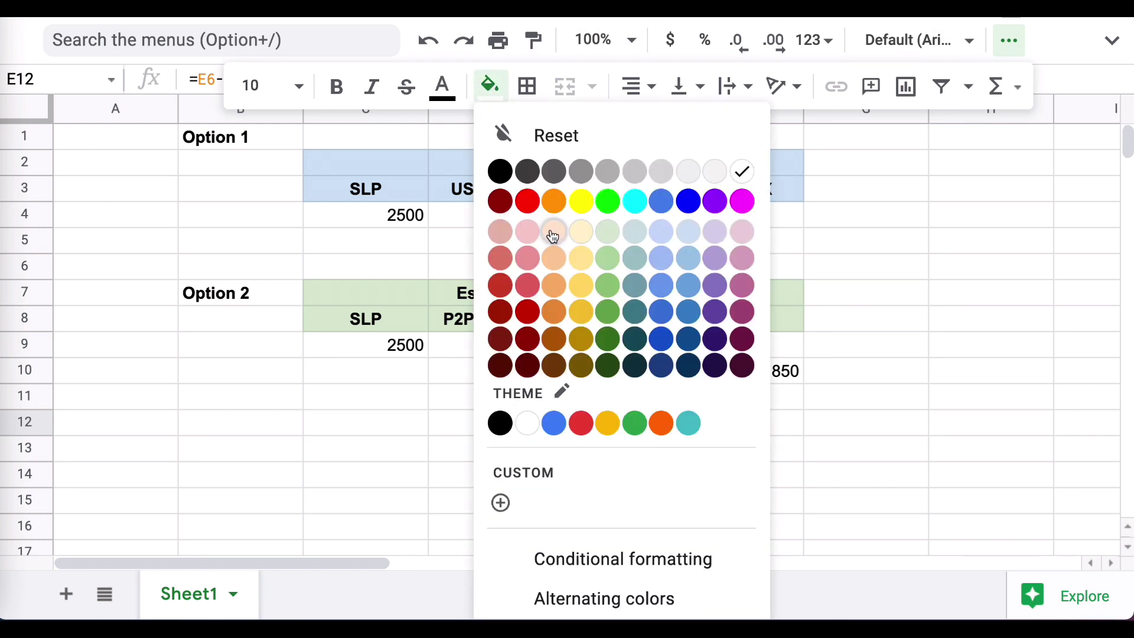
{"action": "left_click", "coordinate": [554, 260]}
{"action": "left_click", "coordinate": [826, 451]}
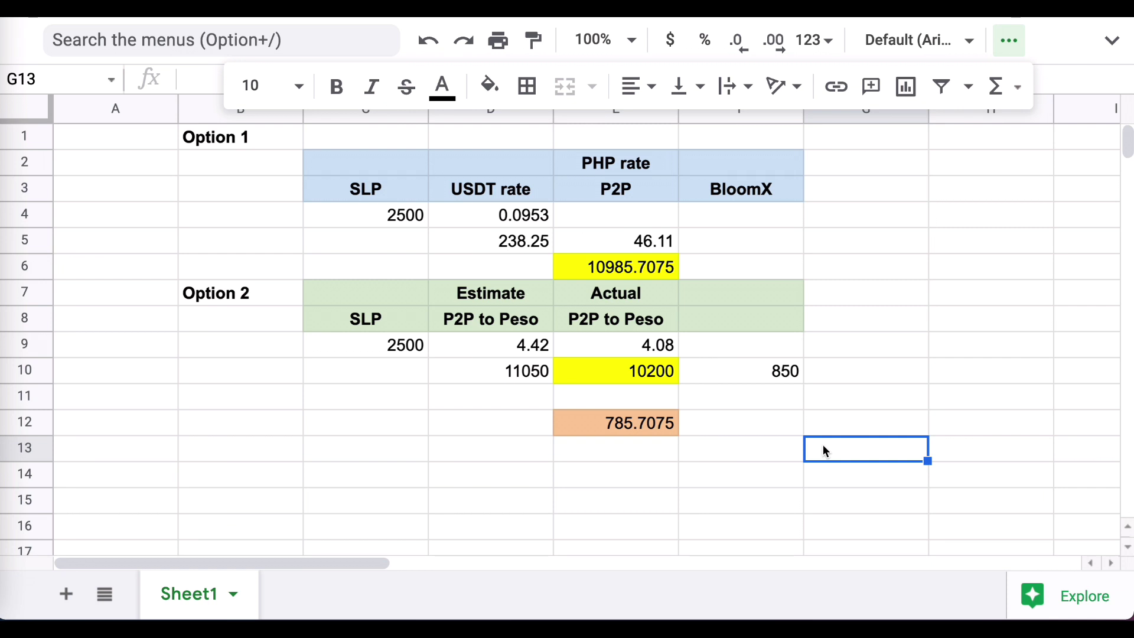
- Switch from the sheet's BloomX column to the BloomX website and look through its account dashboard
{"action": "left_click", "coordinate": [850, 275]}
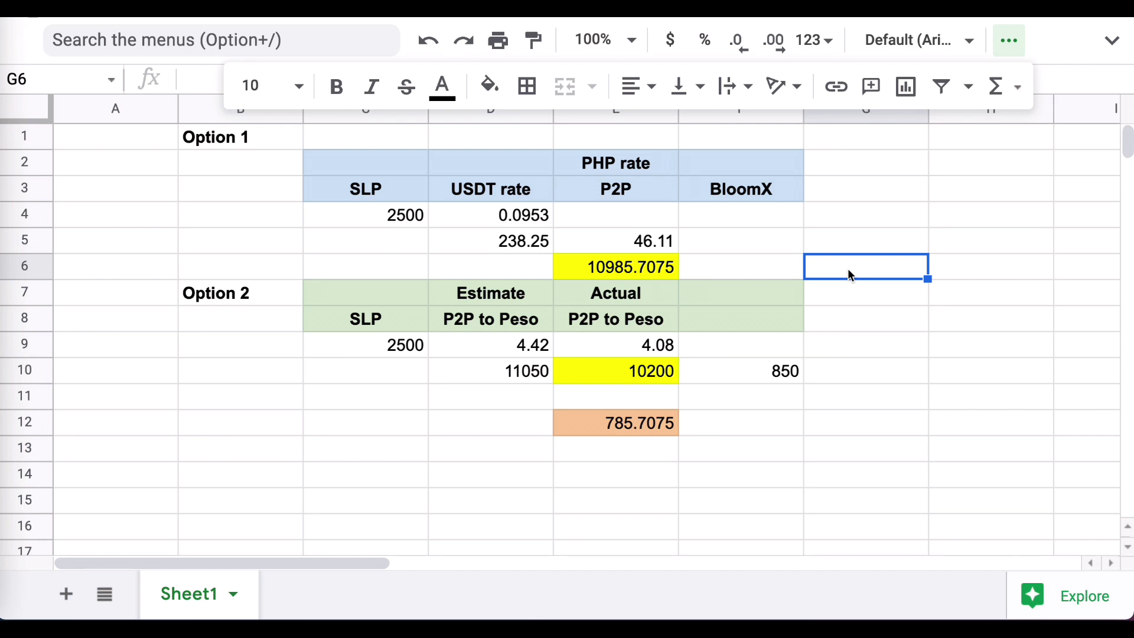
{"action": "left_click", "coordinate": [747, 180]}
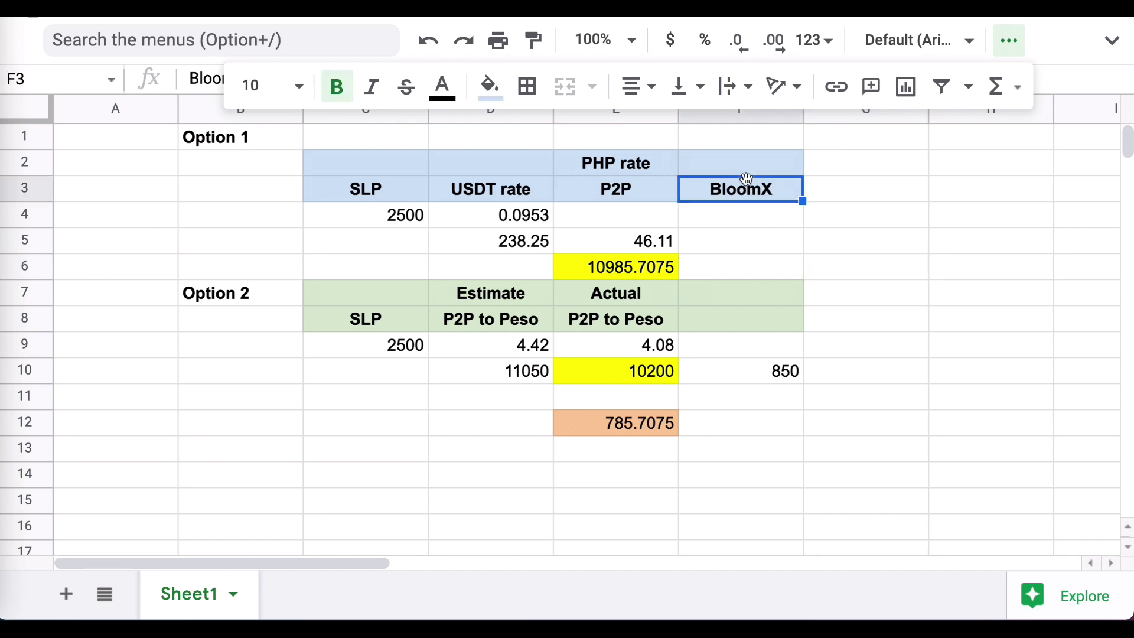
{"action": "left_click", "coordinate": [750, 269]}
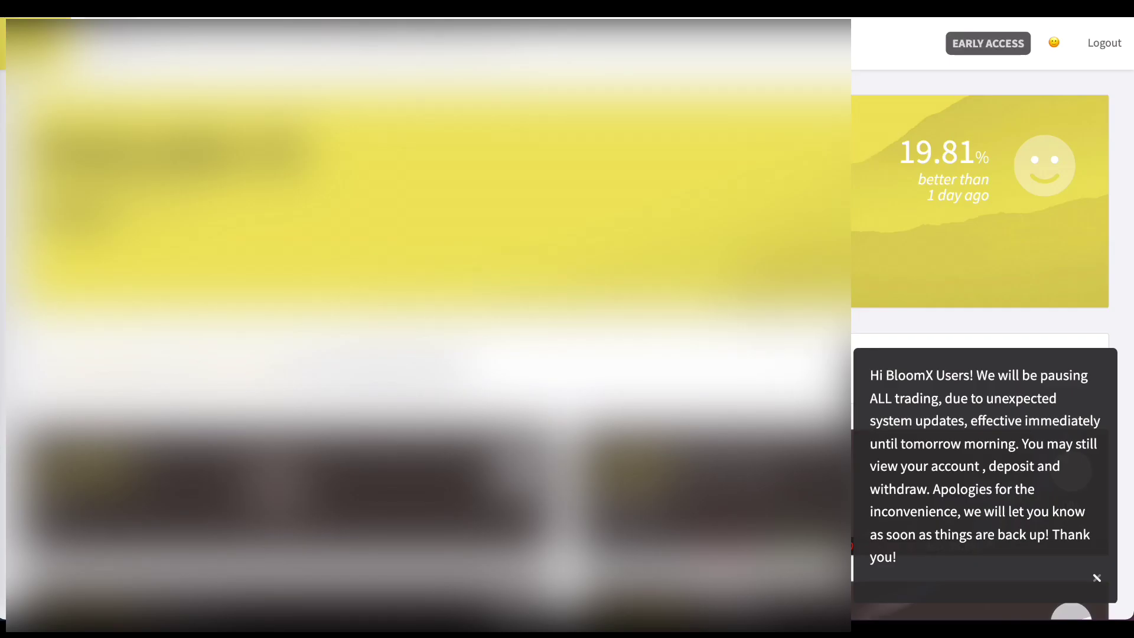
{"action": "scroll", "coordinate": [887, 449], "scroll_direction": "down", "scroll_amount": 3}
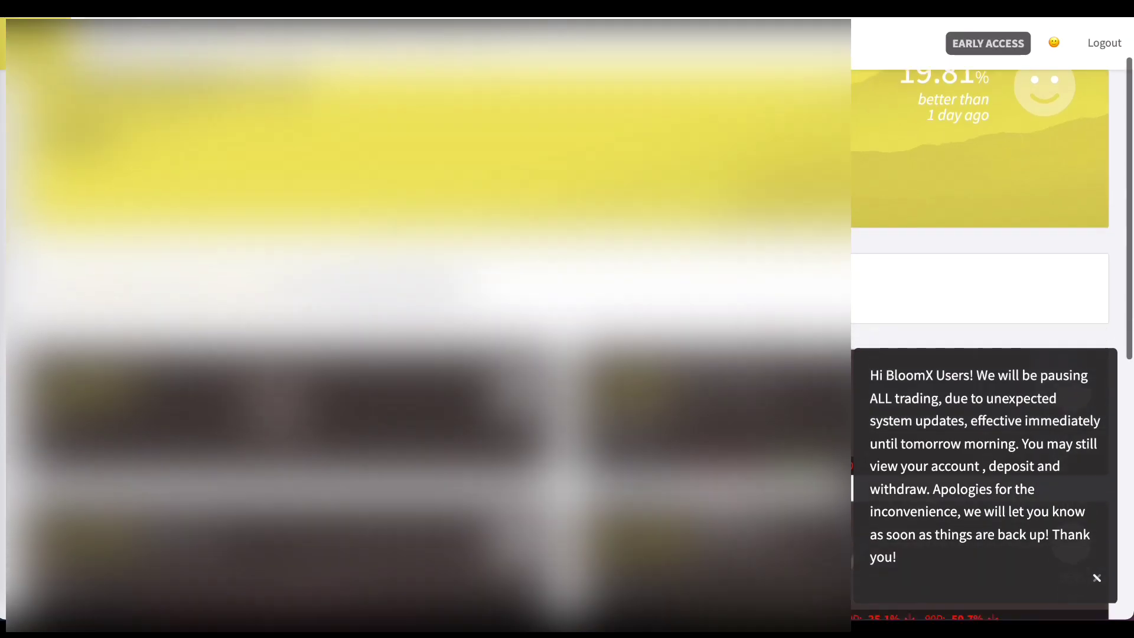